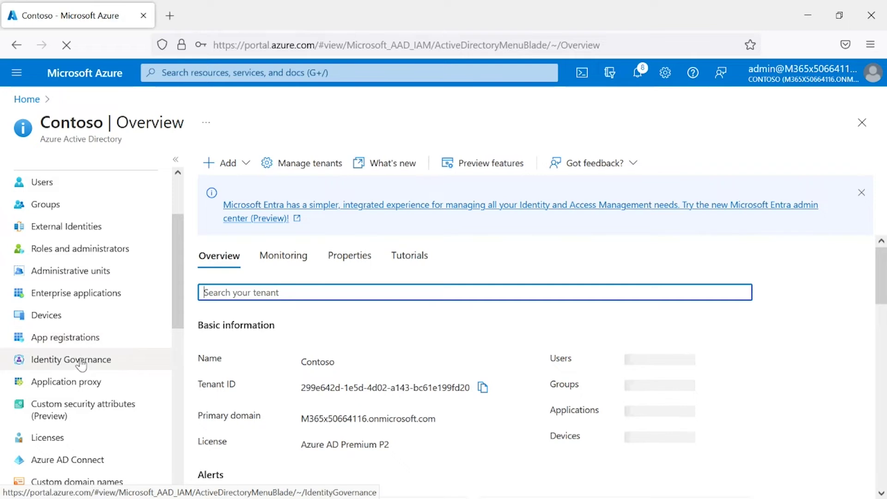
# Start a new access package from the Identity Governance area of the Contoso tenant
pyautogui.click(82, 363)
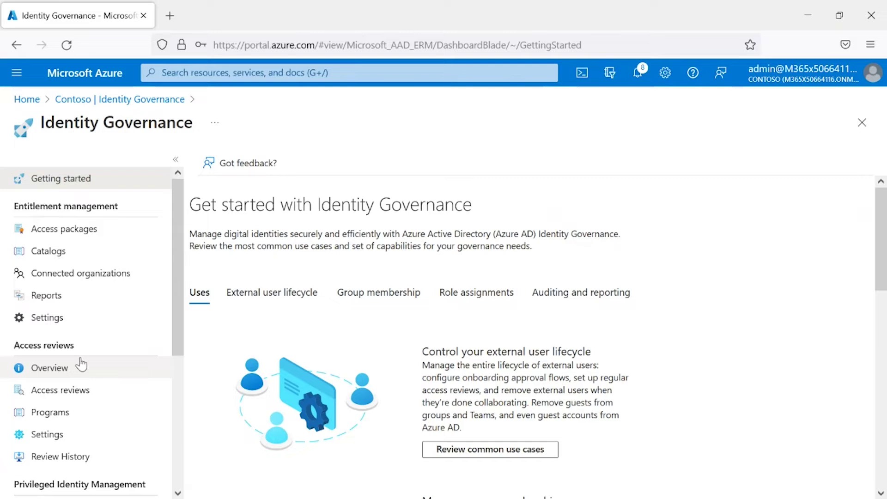
pyautogui.click(88, 234)
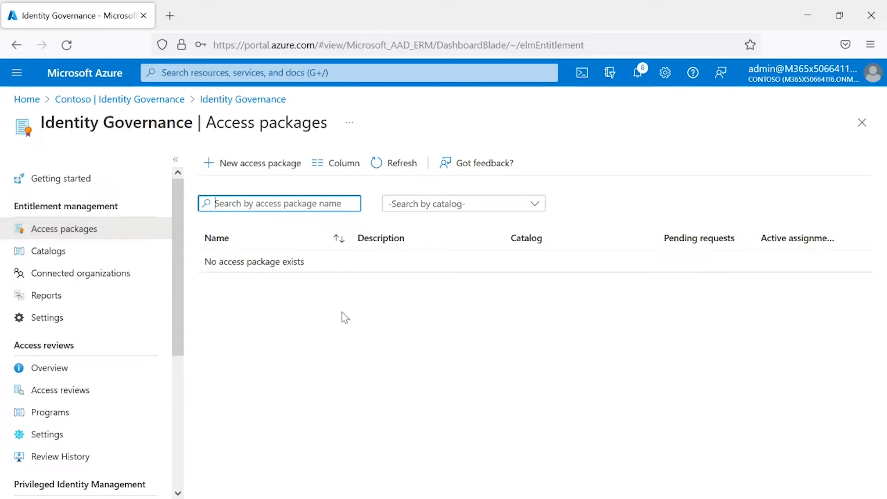
pyautogui.click(267, 172)
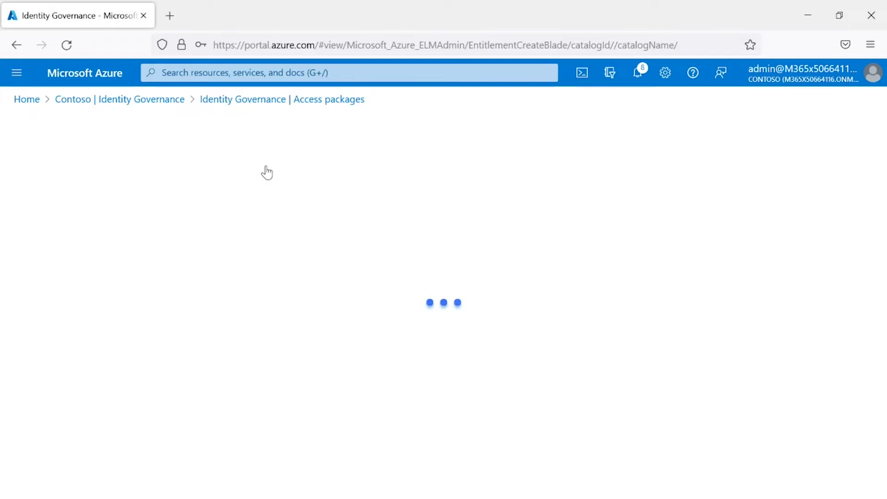
# Name the access package "Sales Access Package", enter "Description" as its description, and continue to the resource roles
pyautogui.click(216, 252)
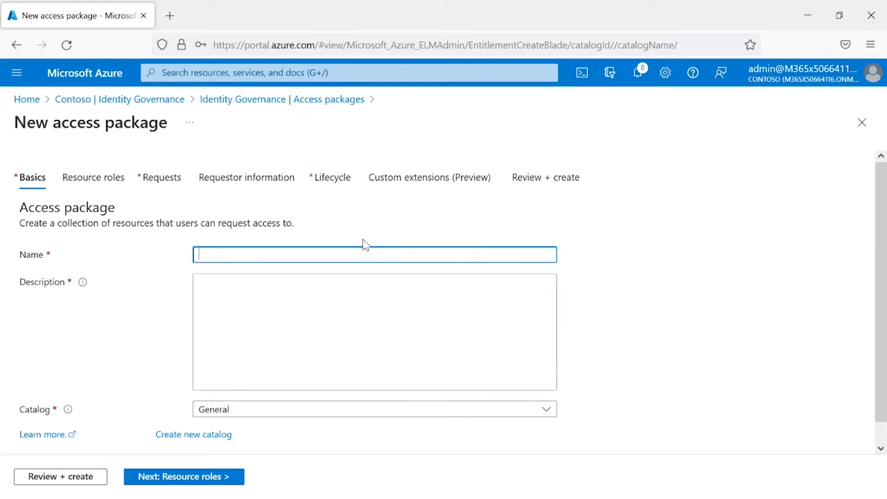
pyautogui.write('Sales Access PAckage')
pyautogui.press('Tab')
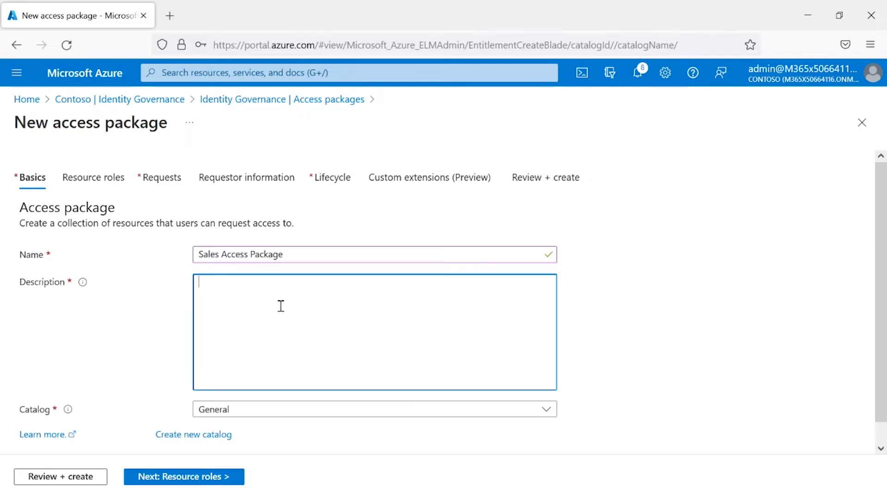
pyautogui.write('Description')
pyautogui.press('Tab')
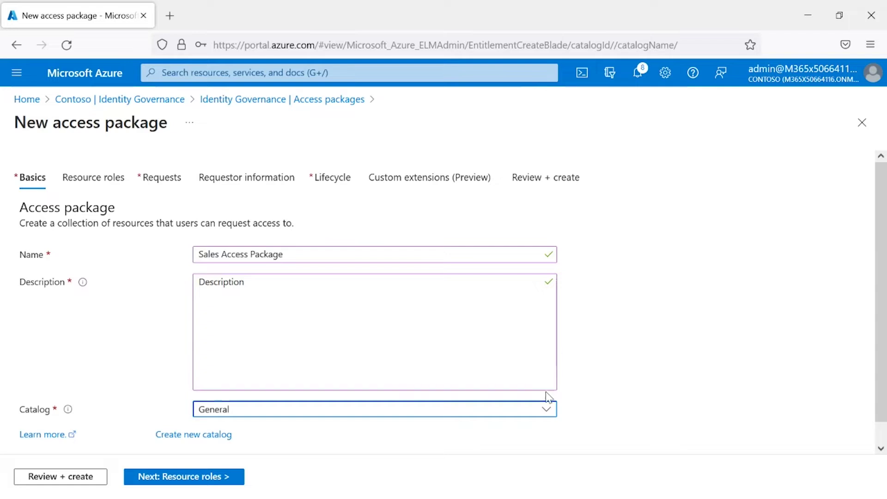
pyautogui.click(208, 478)
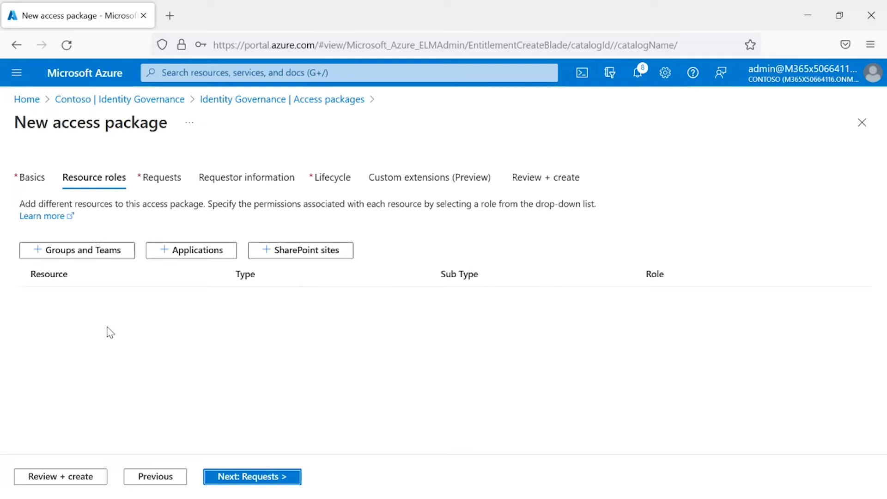
# Add the Sales Users group from outside the General catalog to the package's resources and give it the Member role
pyautogui.click(89, 255)
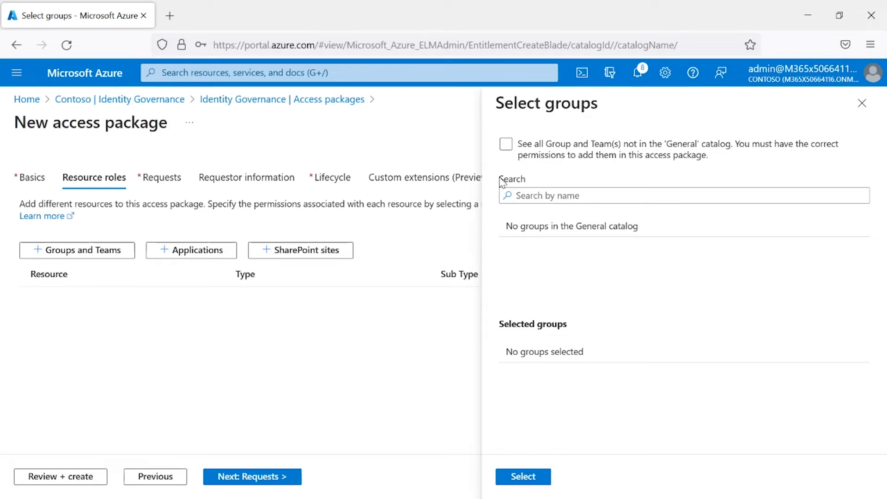
pyautogui.click(506, 145)
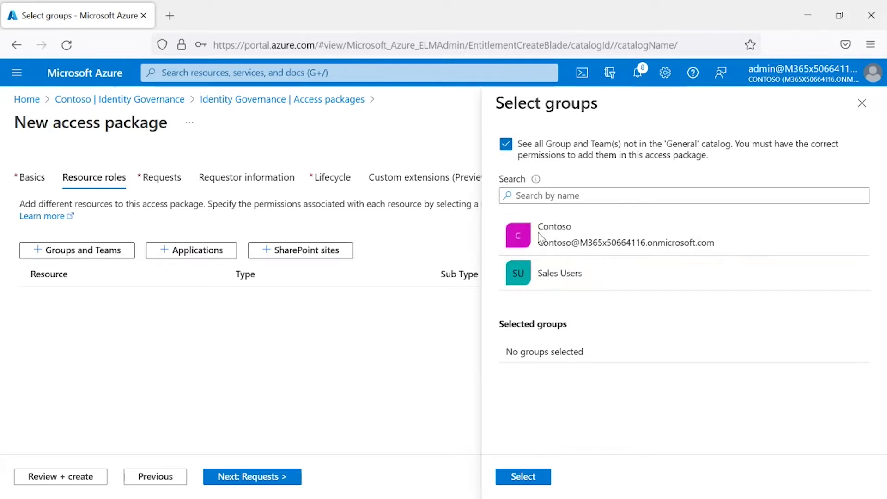
pyautogui.click(624, 280)
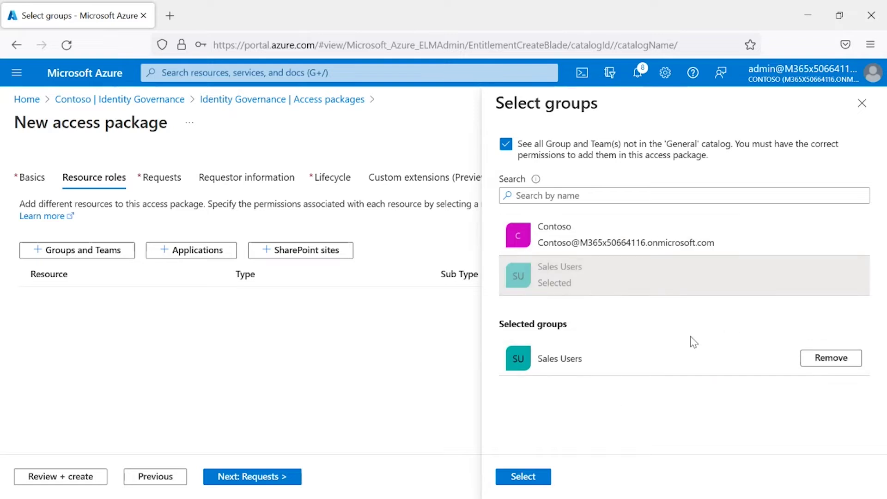
pyautogui.click(531, 477)
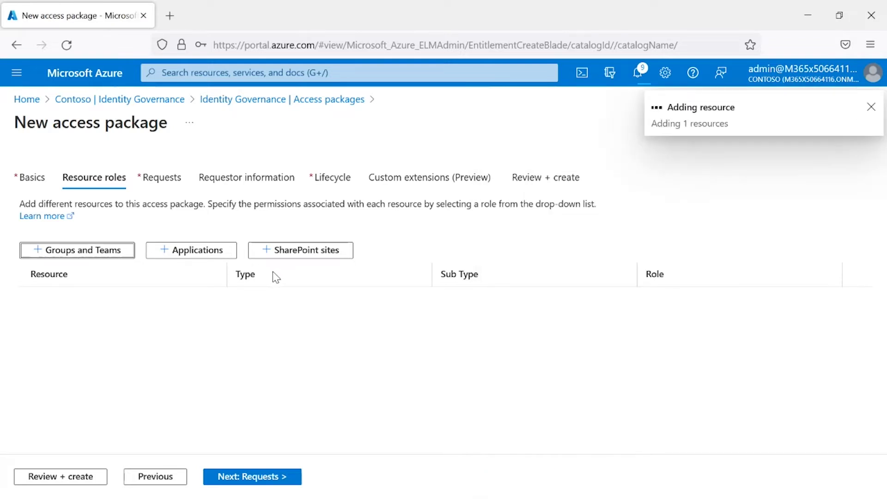
pyautogui.click(832, 302)
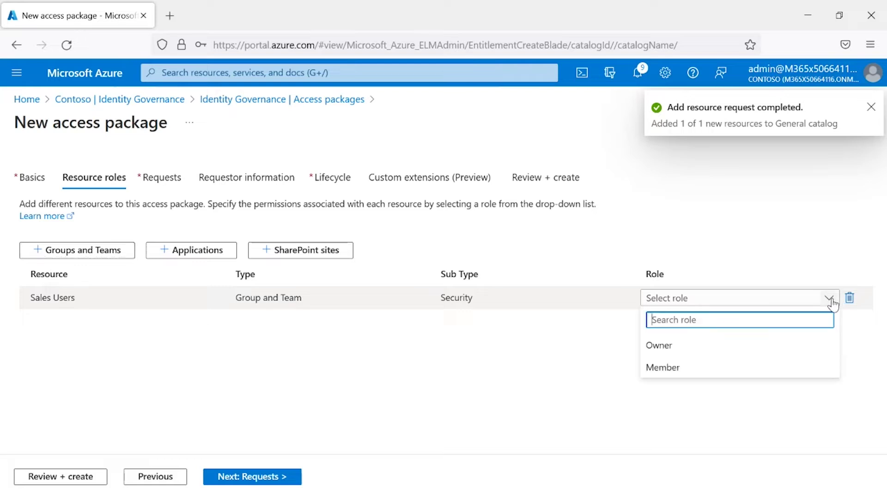
pyautogui.click(670, 368)
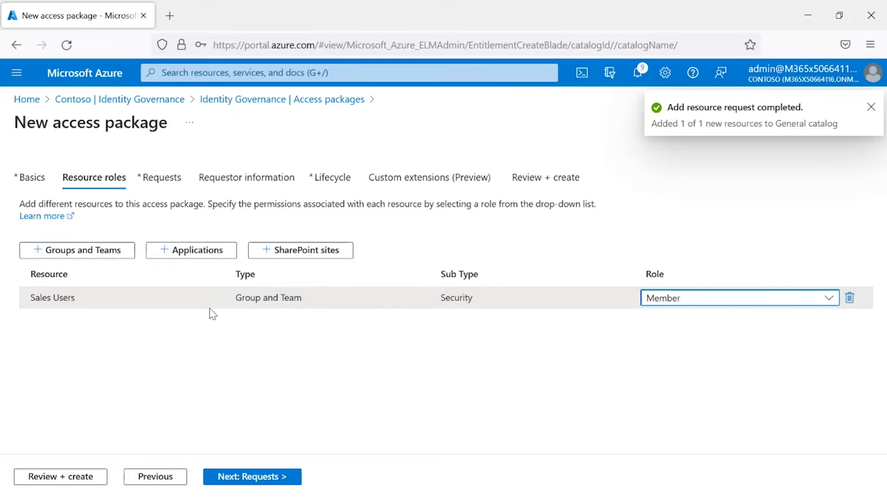
# Examine which applications outside the General catalog can be added to the package, without selecting any
pyautogui.click(194, 252)
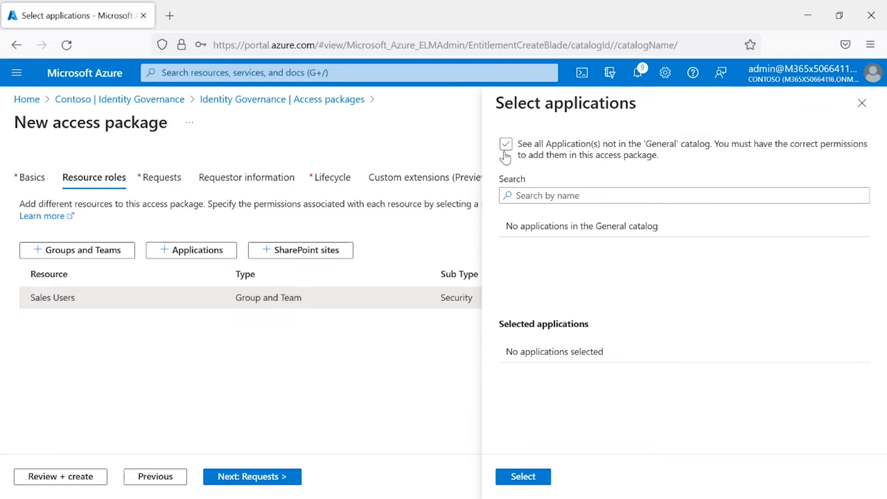
pyautogui.click(506, 144)
pyautogui.click(507, 144)
pyautogui.moveTo(862, 240); pyautogui.dragTo(856, 222)
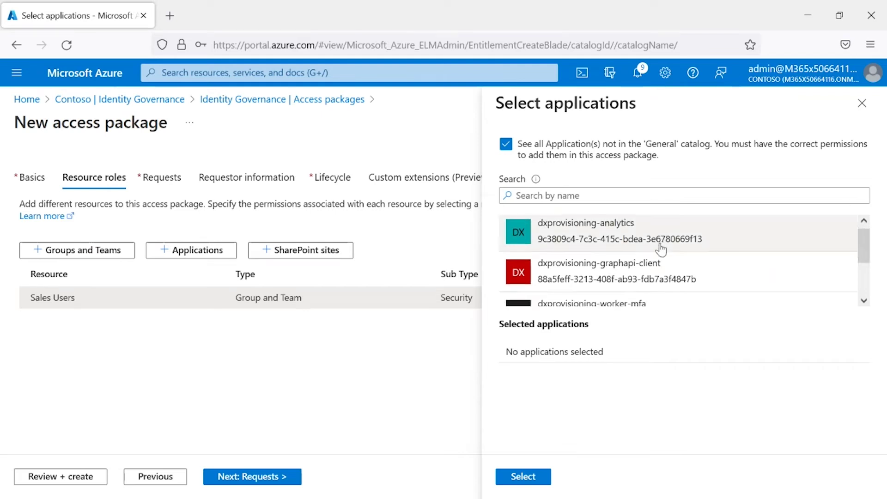
pyautogui.scroll(-3, 661, 240)
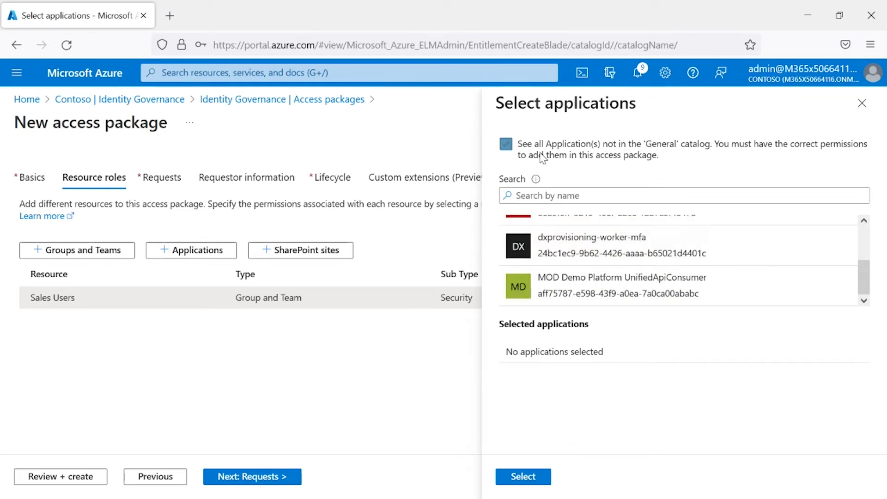
pyautogui.click(506, 144)
pyautogui.click(862, 103)
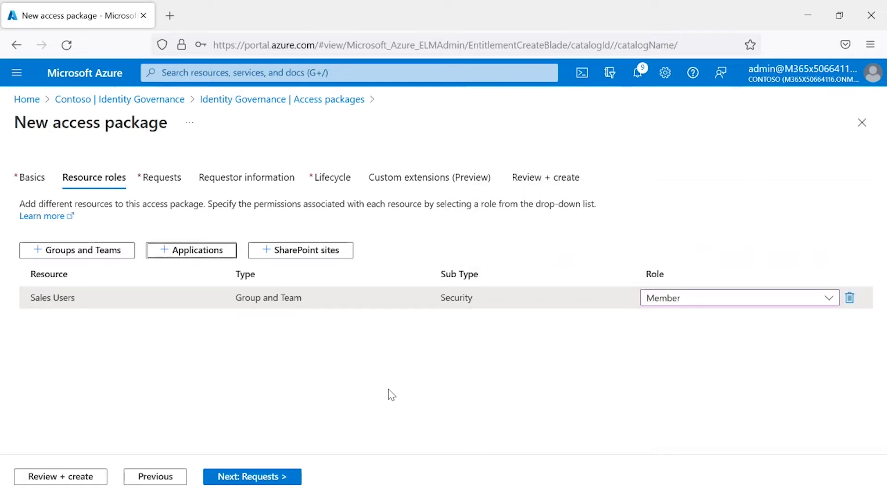
# Add the Contoso SharePoint site with the Contoso Members role to the package's resources and continue to the request settings
pyautogui.click(314, 252)
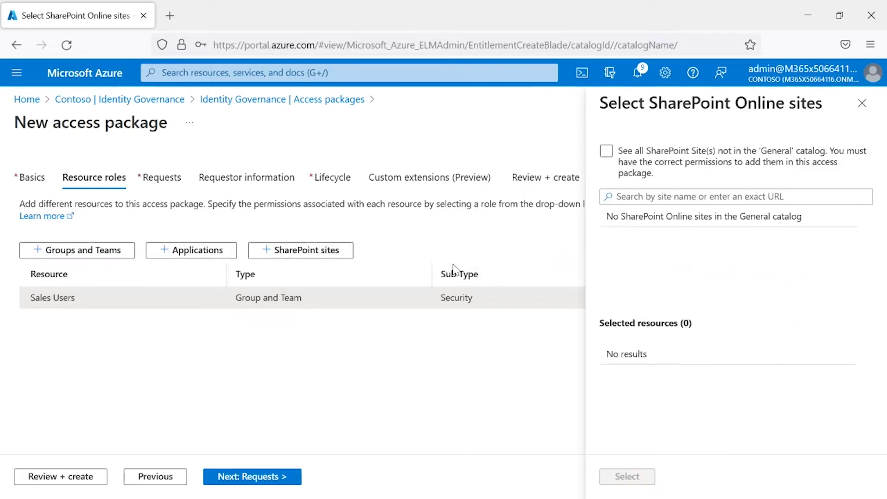
pyautogui.click(607, 152)
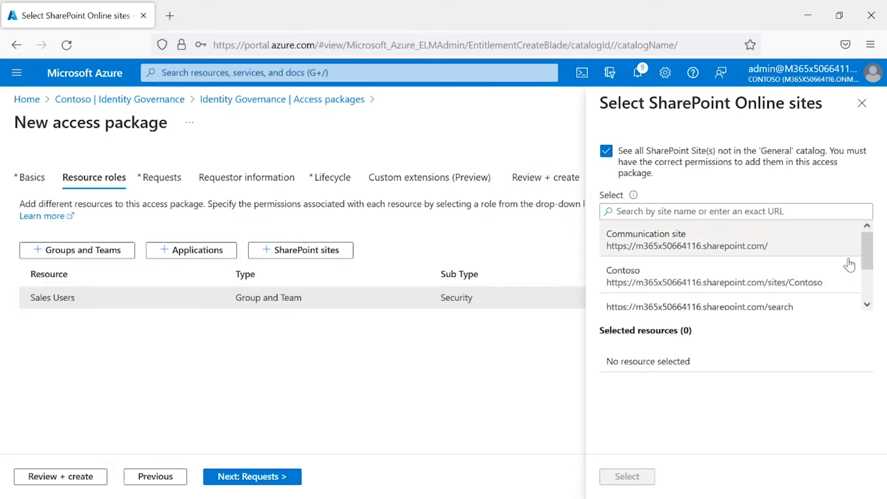
pyautogui.click(751, 279)
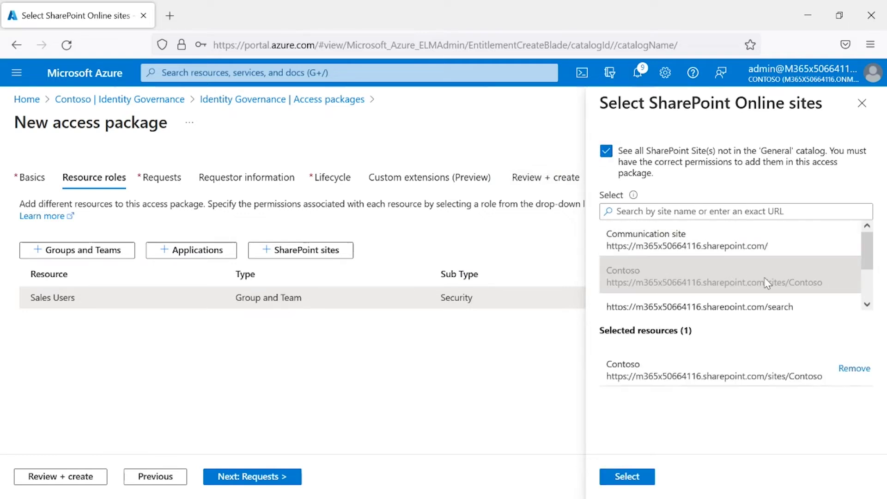
pyautogui.click(620, 478)
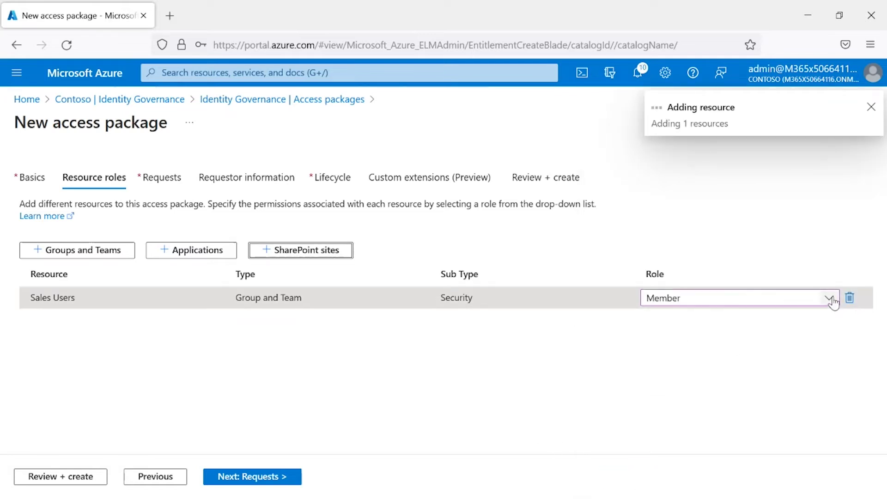
pyautogui.click(832, 324)
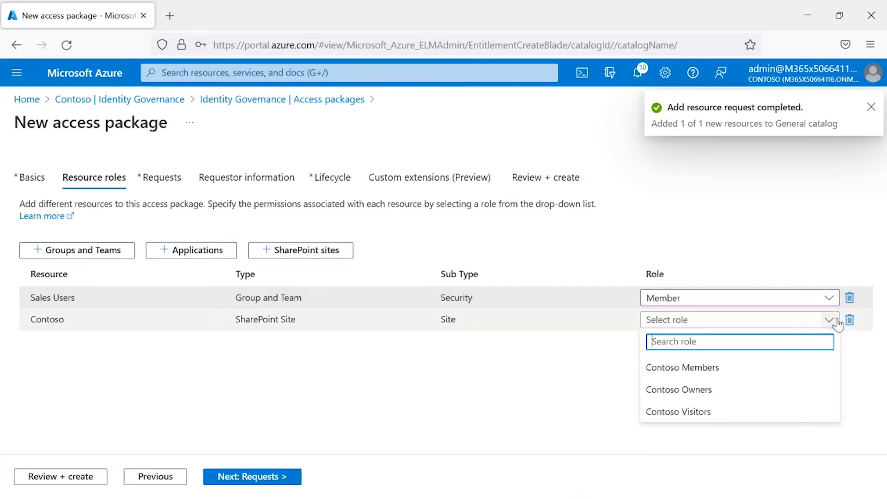
pyautogui.click(698, 369)
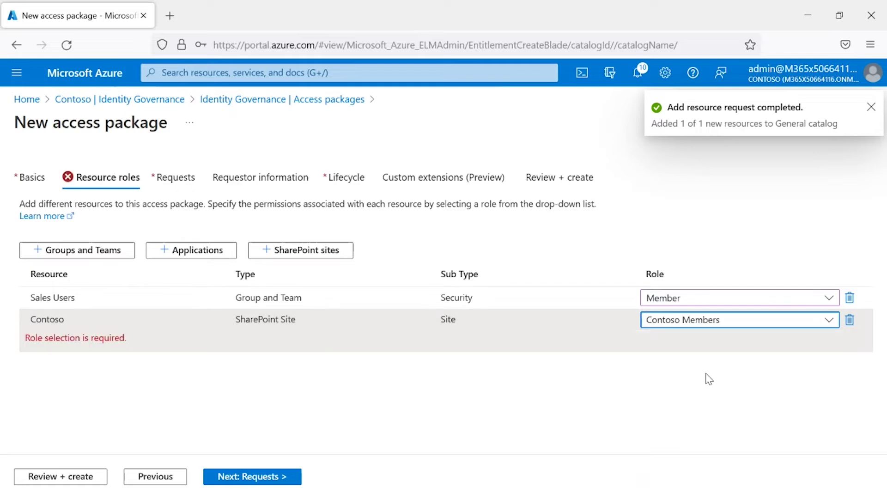
pyautogui.click(273, 478)
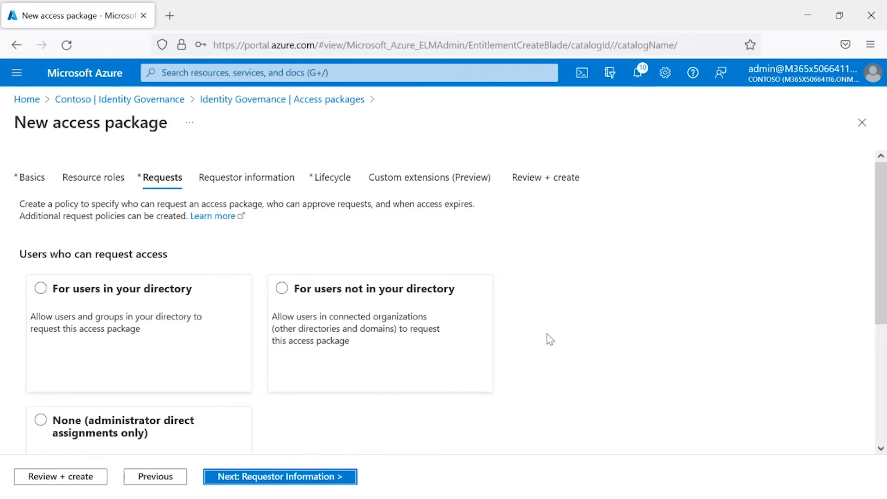
# Allow all users in the directory, including guests, to request the access package
pyautogui.click(101, 298)
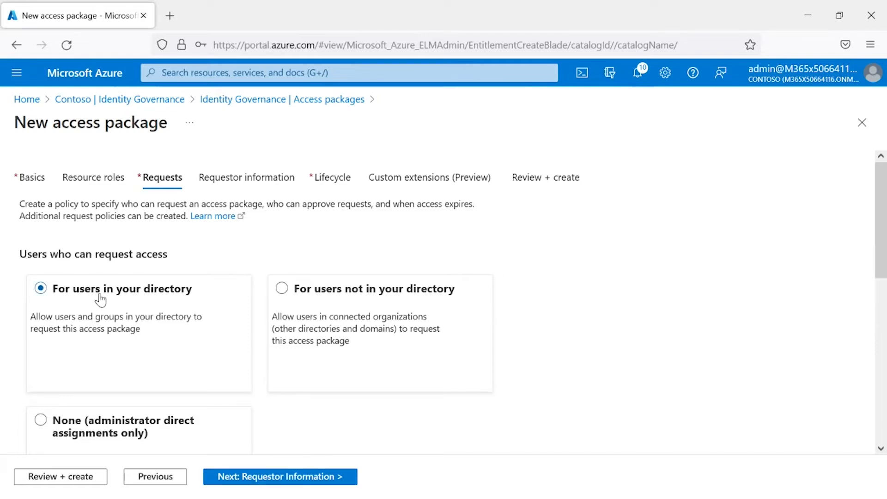
pyautogui.scroll(-5, 390, 310)
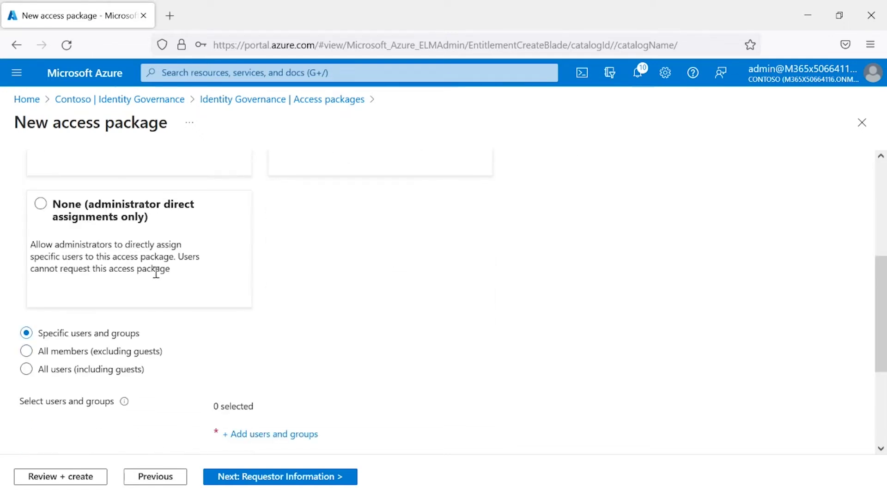
pyautogui.scroll(-2, 158, 278)
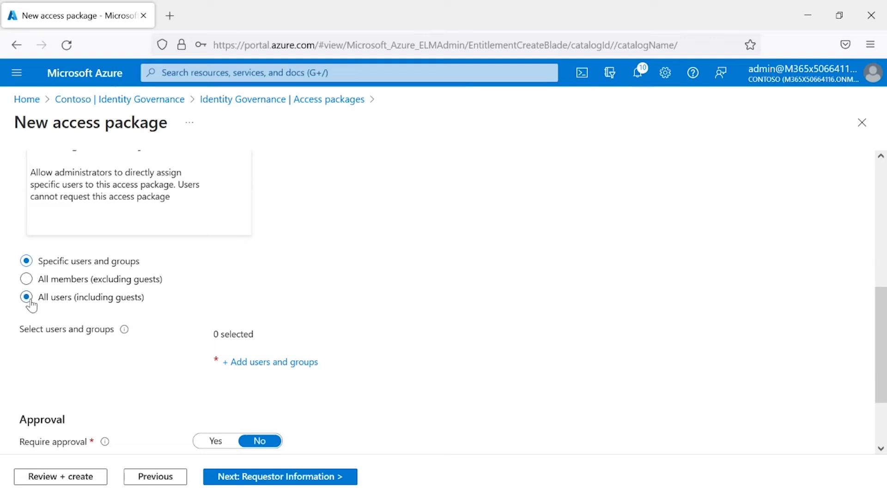
pyautogui.scroll(-1, 292, 322)
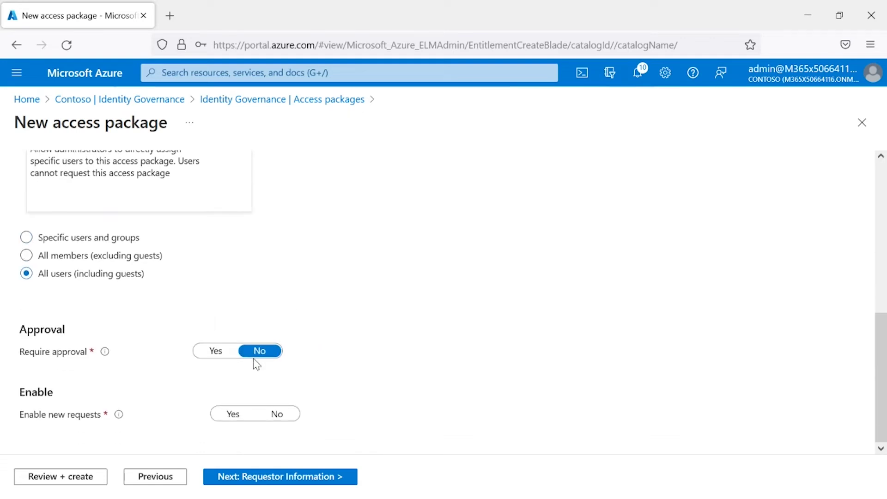
# Try requiring approval for requests, check the first approver choices, and switch the approval requirement back off
pyautogui.click(216, 351)
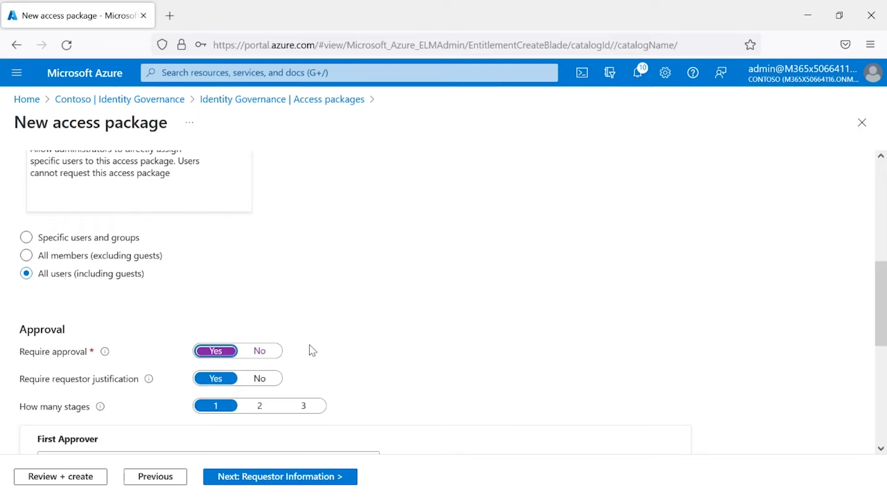
pyautogui.scroll(-3, 309, 350)
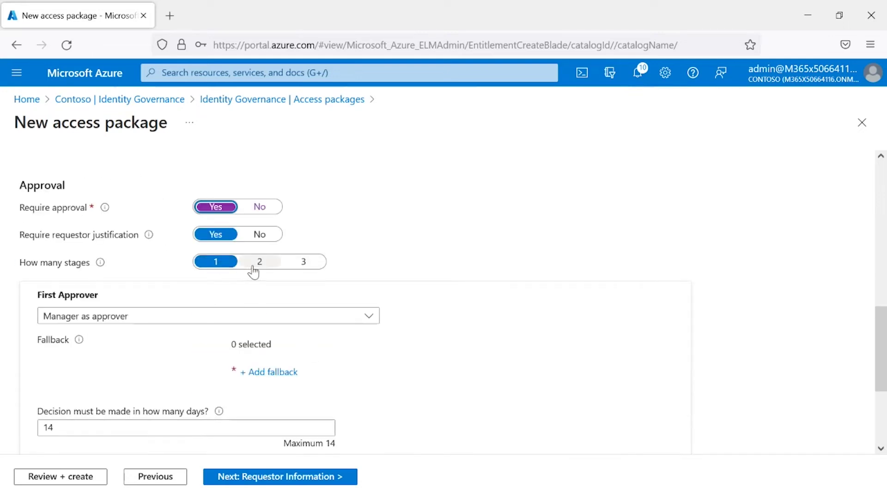
pyautogui.click(370, 319)
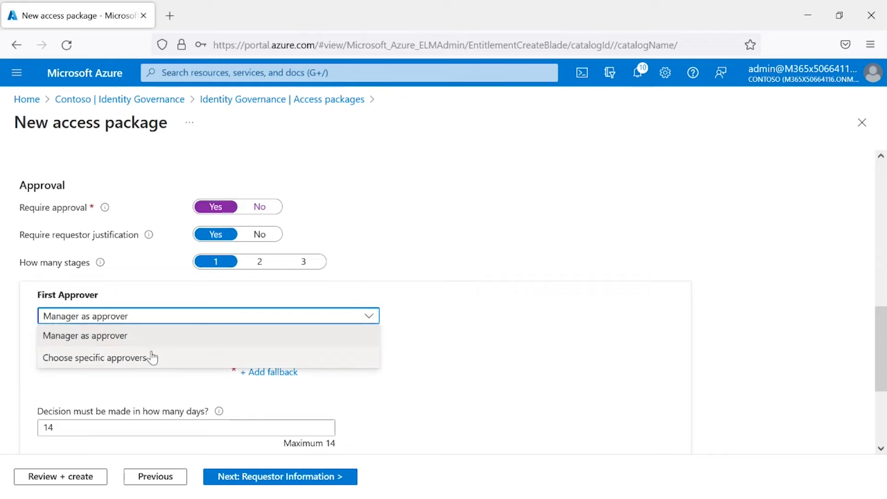
pyautogui.click(497, 300)
pyautogui.click(261, 212)
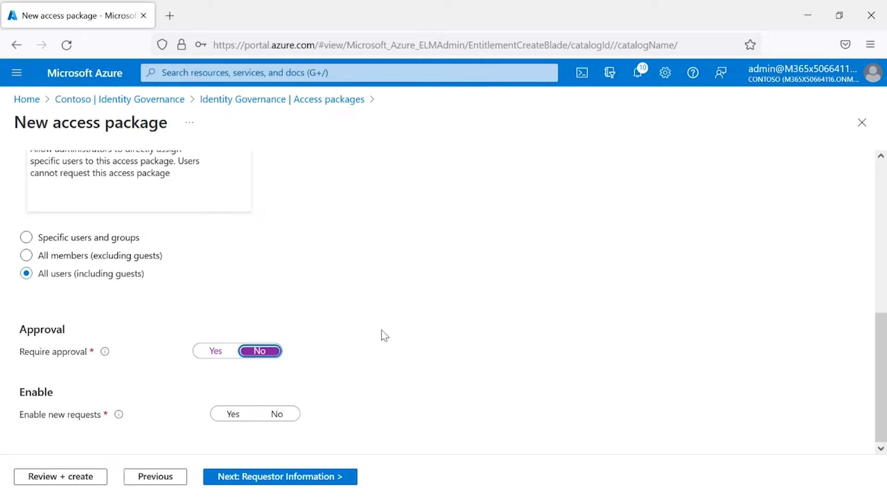
# Enable new requests for the access package and continue to the requestor information
pyautogui.click(233, 414)
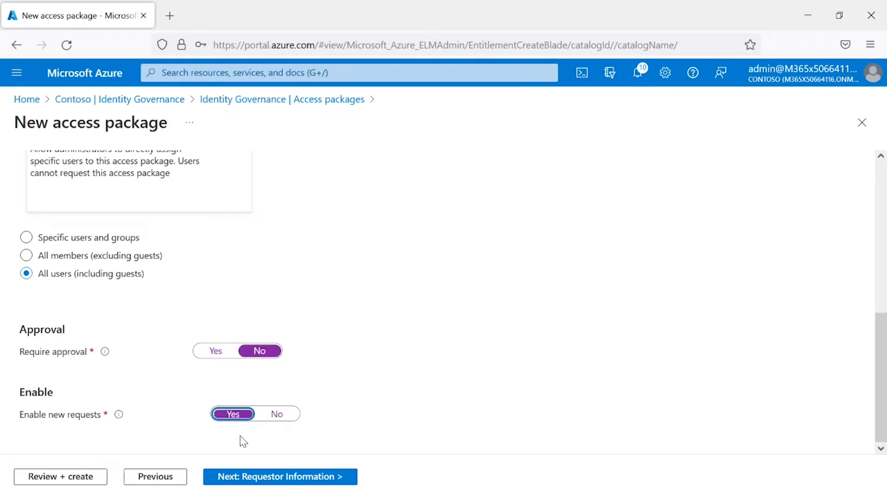
pyautogui.click(266, 481)
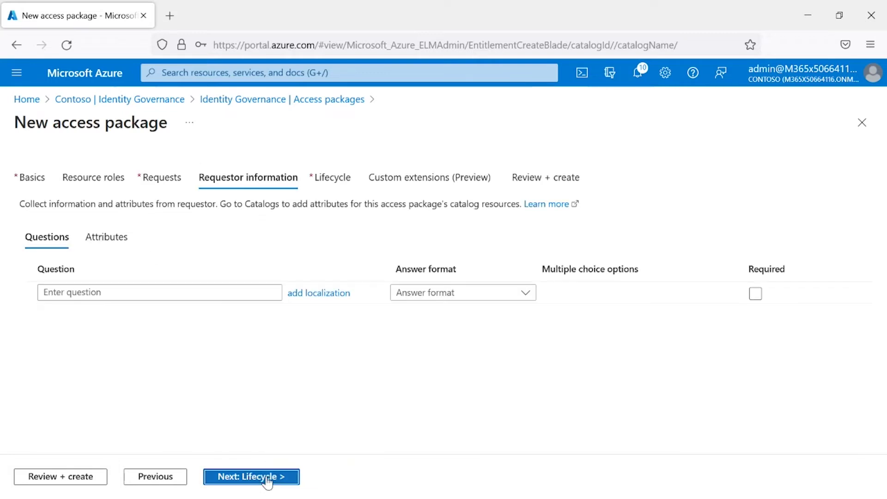
# Add a required requestor question "Business Unit" with the Short text answer format and continue to the lifecycle settings
pyautogui.click(149, 293)
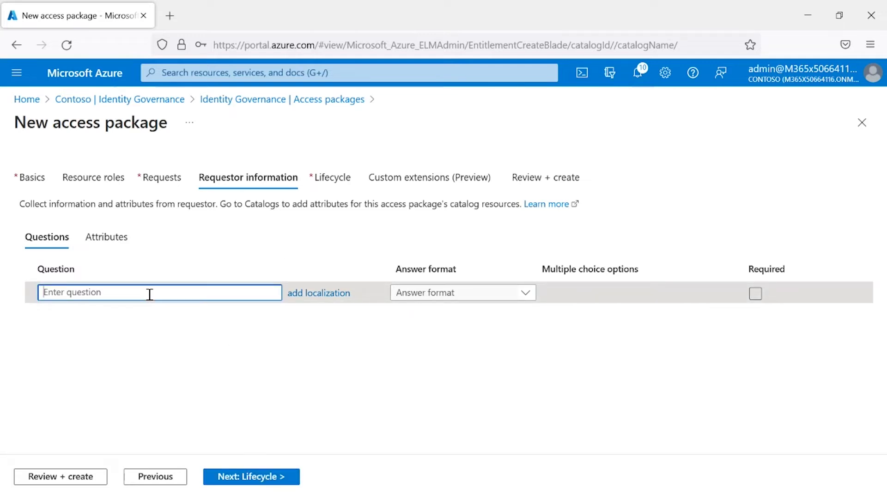
pyautogui.write('Business Unit')
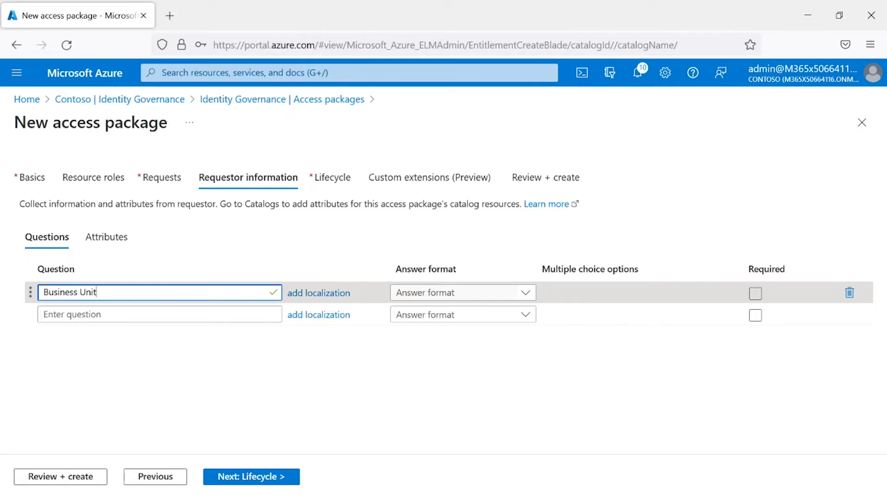
pyautogui.press('Tab')
pyautogui.click(515, 295)
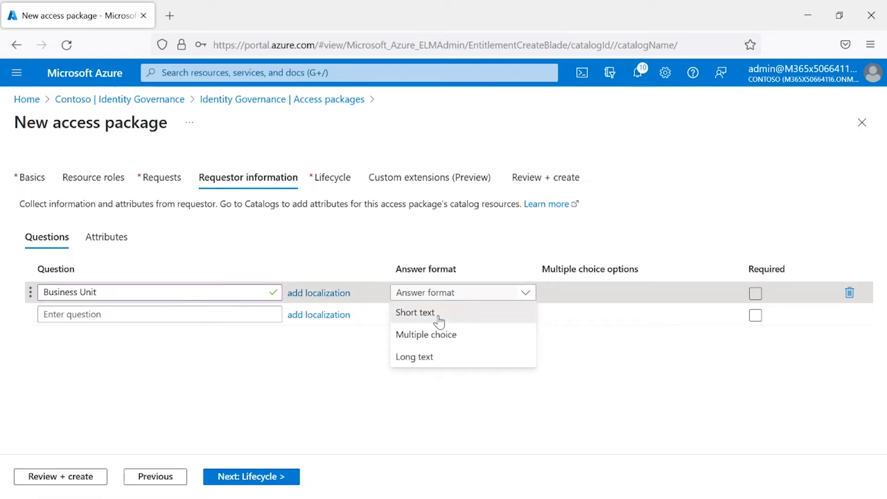
pyautogui.click(438, 319)
pyautogui.click(756, 295)
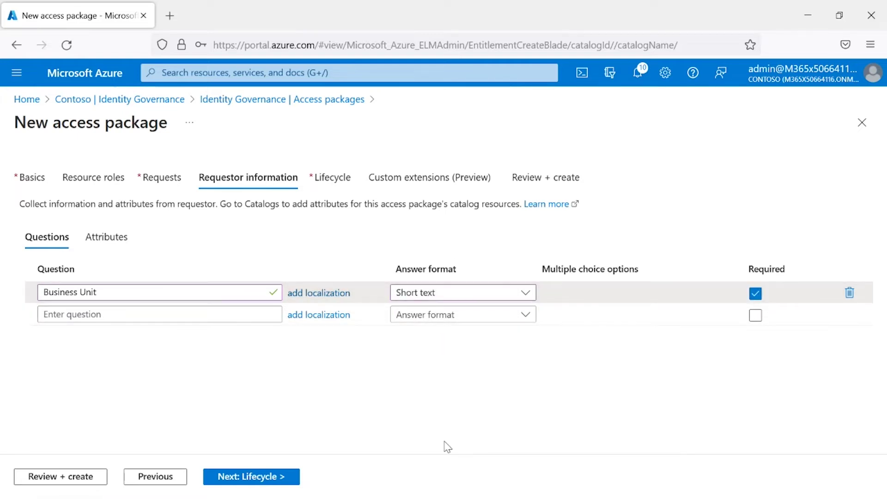
pyautogui.click(271, 480)
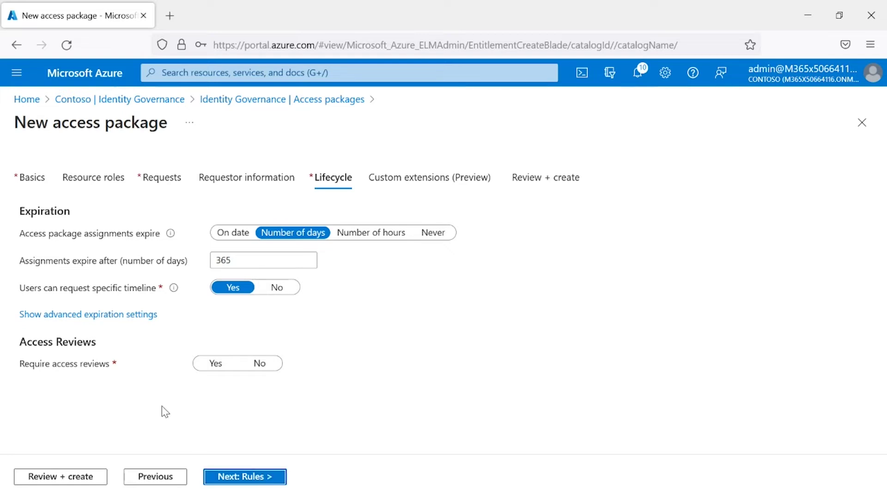
# Look through the access review options, then set the package to not require access reviews
pyautogui.click(208, 370)
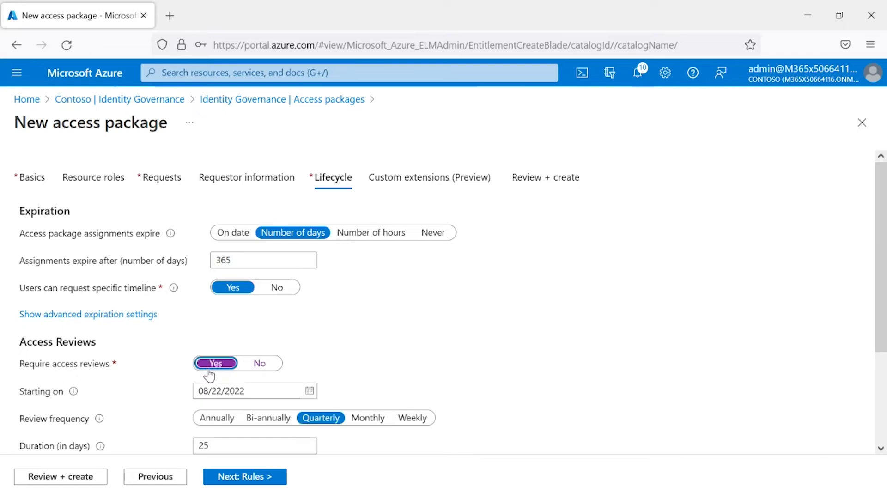
pyautogui.scroll(-3, 356, 376)
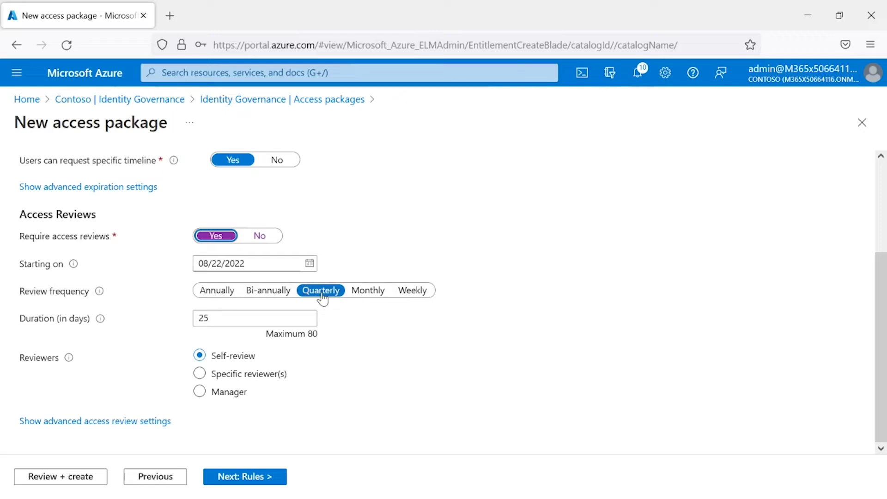
pyautogui.click(265, 242)
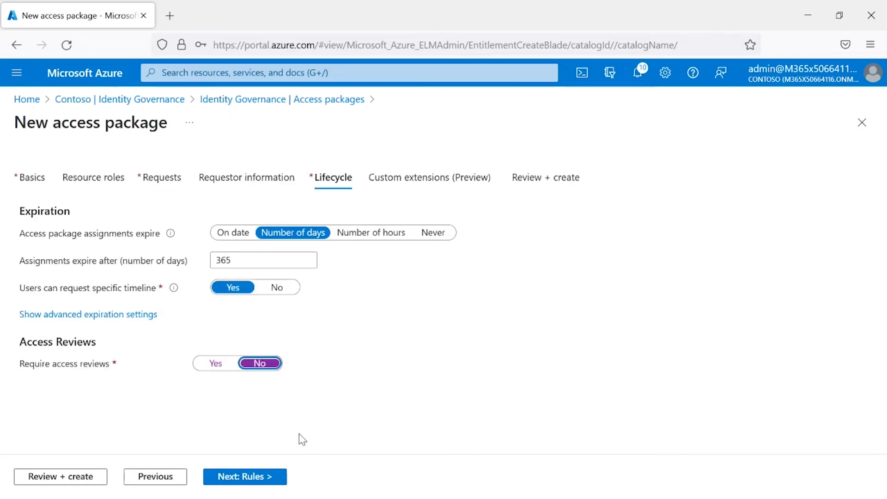
# Continue past the custom extensions without adding a rule and create the access package
pyautogui.click(244, 478)
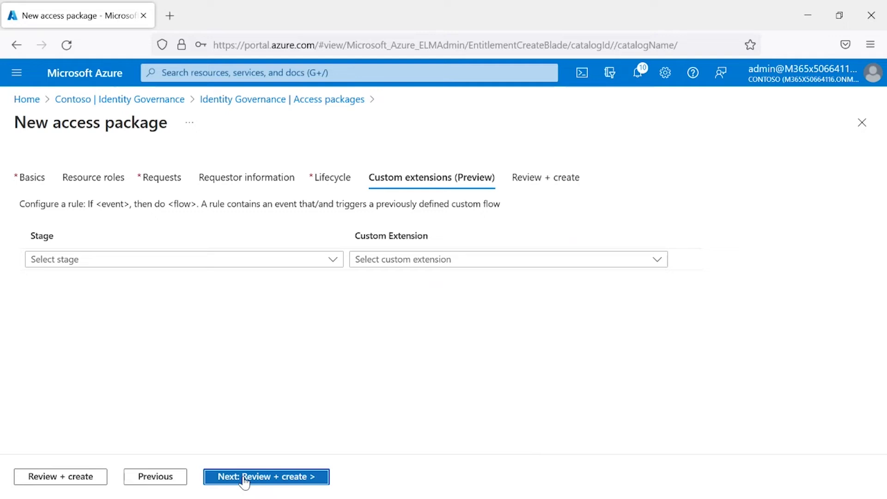
pyautogui.click(243, 477)
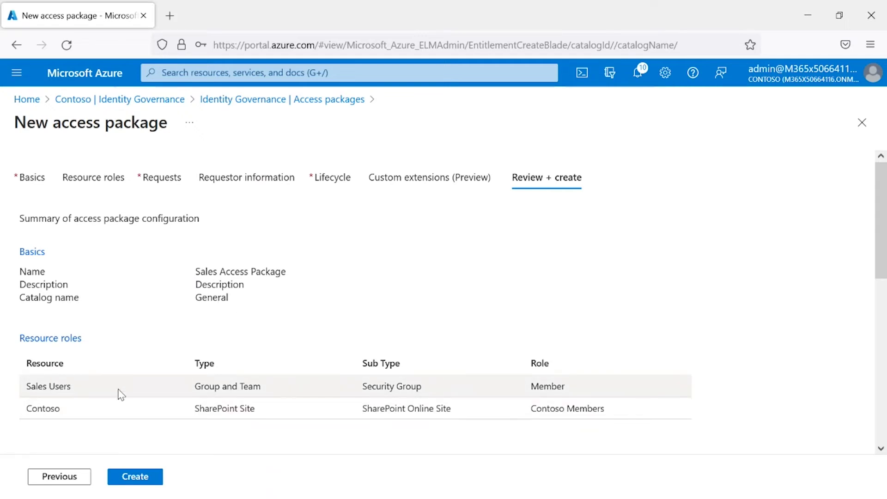
pyautogui.click(143, 480)
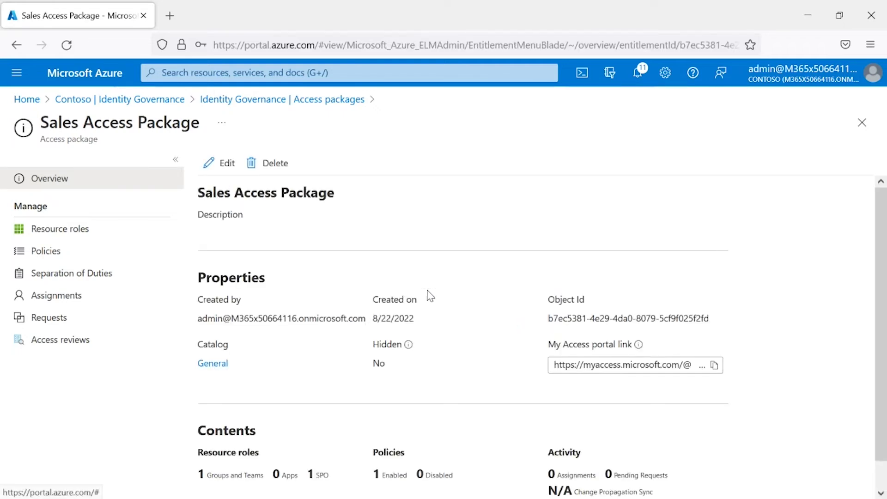
# Copy the My Access portal link from the Sales Access Package properties
pyautogui.scroll(-1, 266, 275)
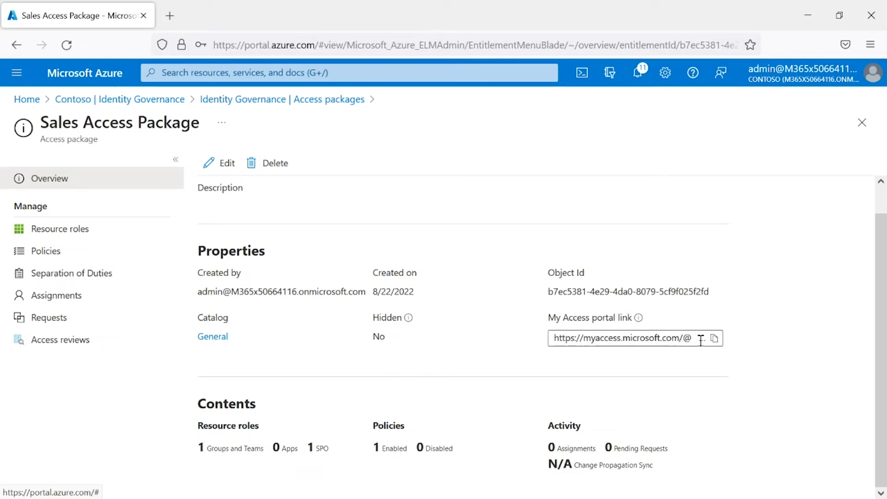
pyautogui.moveTo(558, 337); pyautogui.dragTo(764, 339)
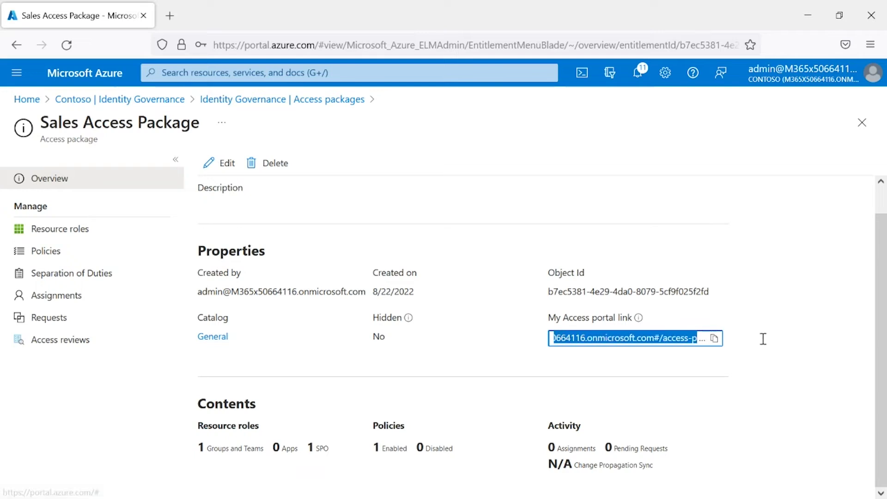
pyautogui.moveTo(764, 339); pyautogui.dragTo(762, 339)
pyautogui.click(715, 338)
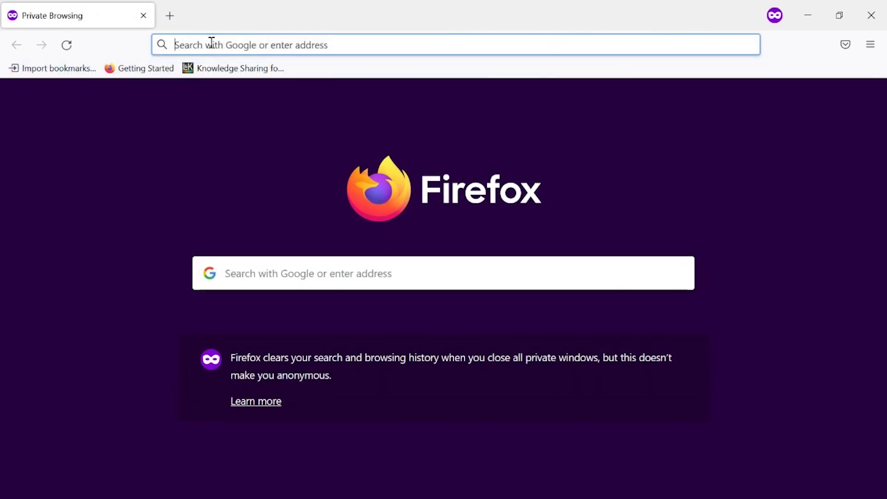
# Open the copied My Access portal link in a private Firefox window
pyautogui.click(212, 43)
pyautogui.hotkey('ctrl', 'v')
pyautogui.press('Return')
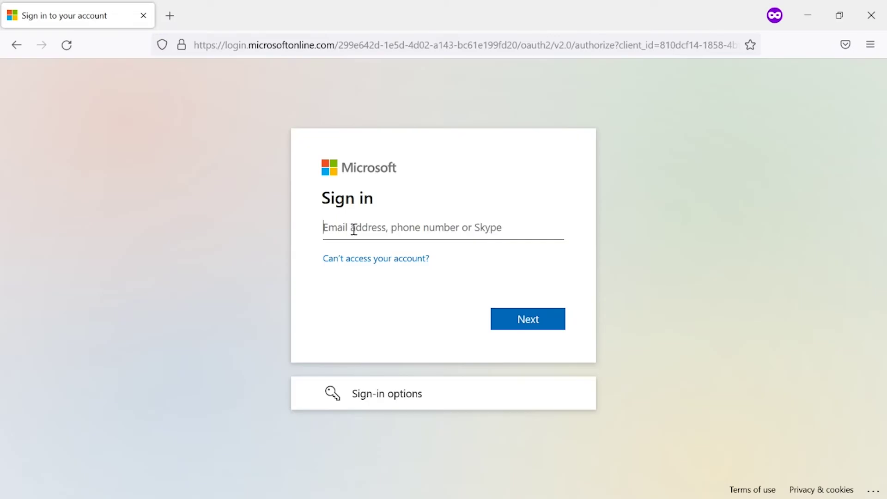
# Sign in with the test user's e-mail and account password, declining to stay signed in and suppressing that prompt for future sign-ins
pyautogui.hotkey('ctrl', 'v')
pyautogui.click(515, 321)
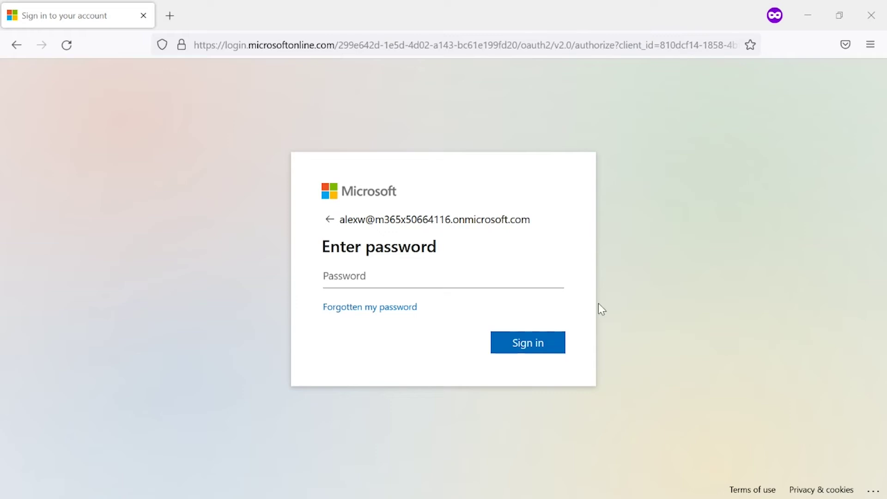
pyautogui.click(382, 280)
pyautogui.hotkey('ctrl', 'v')
pyautogui.click(544, 353)
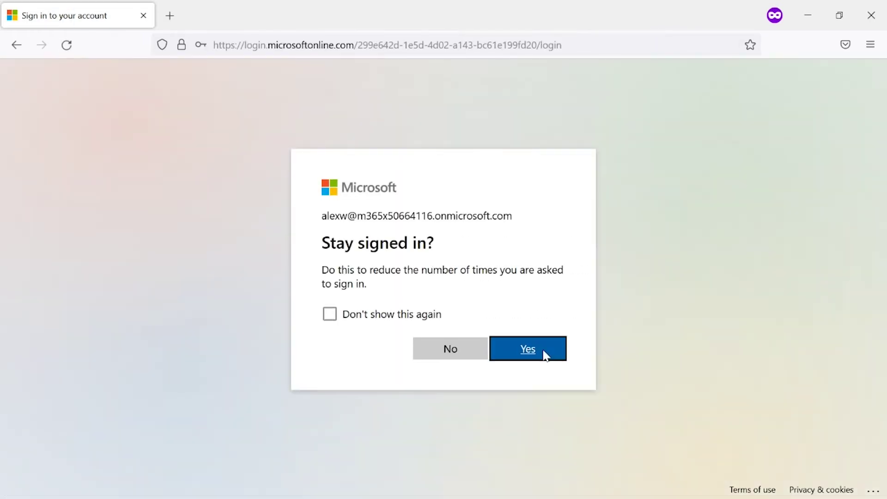
pyautogui.click(388, 315)
pyautogui.click(426, 350)
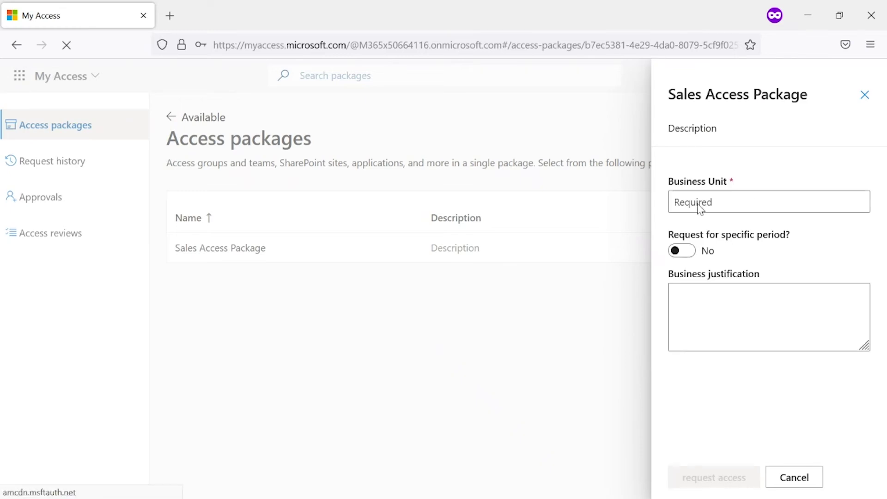
# Enter Sales as the business unit, leave the specific period option off, and submit the access request for the Sales Access Package
pyautogui.click(690, 202)
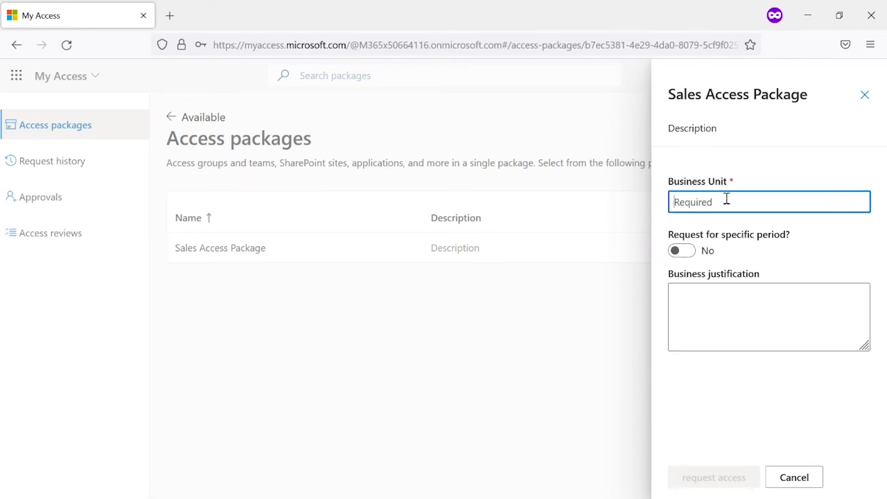
pyautogui.write('Sales')
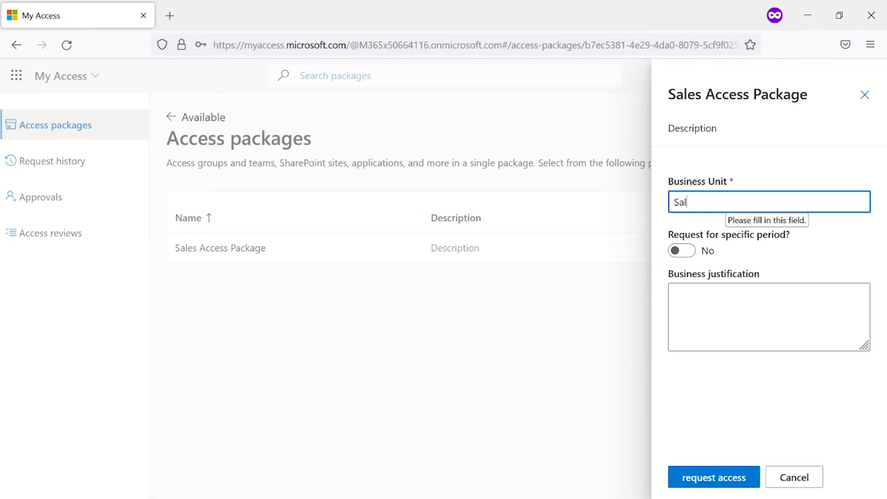
pyautogui.click(701, 303)
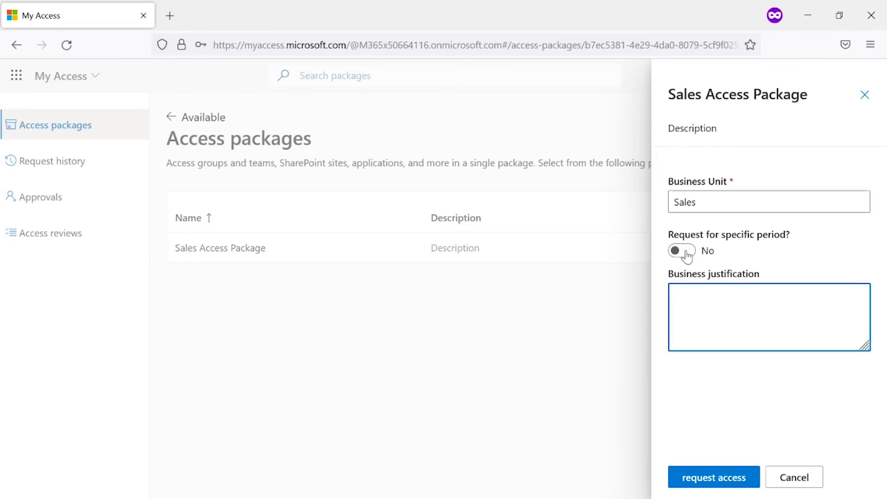
pyautogui.click(682, 251)
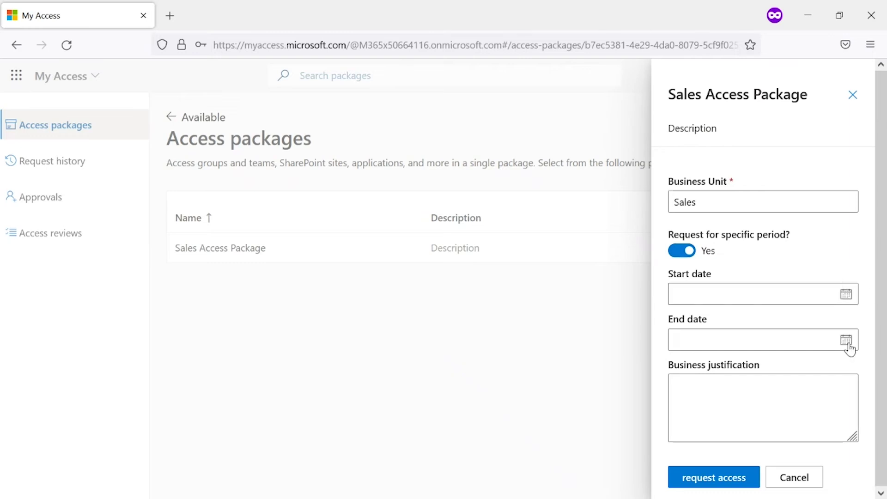
pyautogui.click(681, 252)
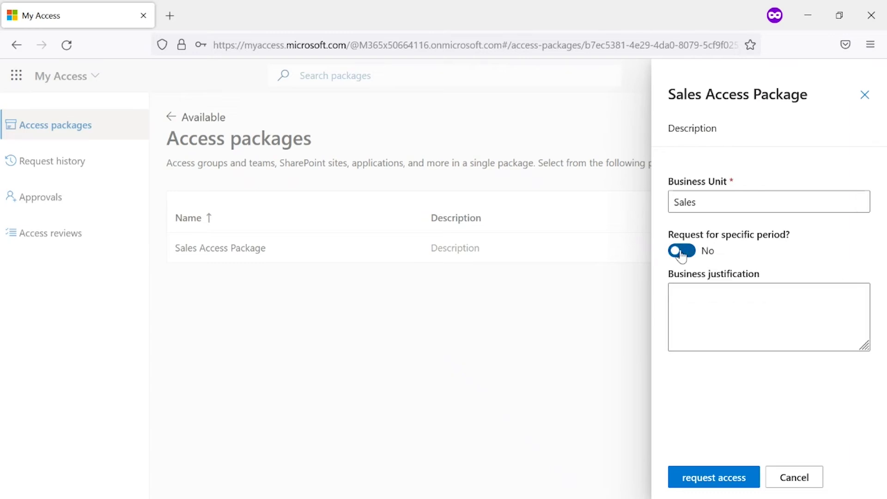
pyautogui.click(703, 481)
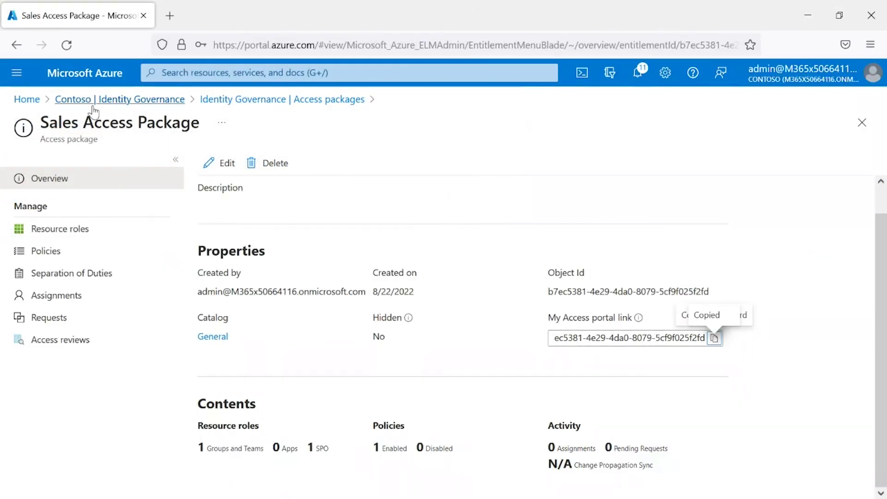
# Switch back to the Azure portal and check the direct members of the Sales Users group in Azure Active Directory
pyautogui.click(37, 111)
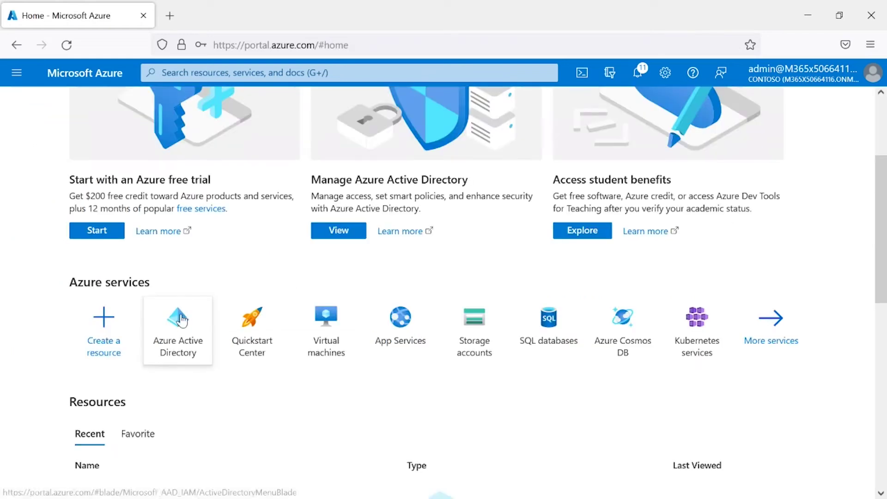
pyautogui.click(180, 318)
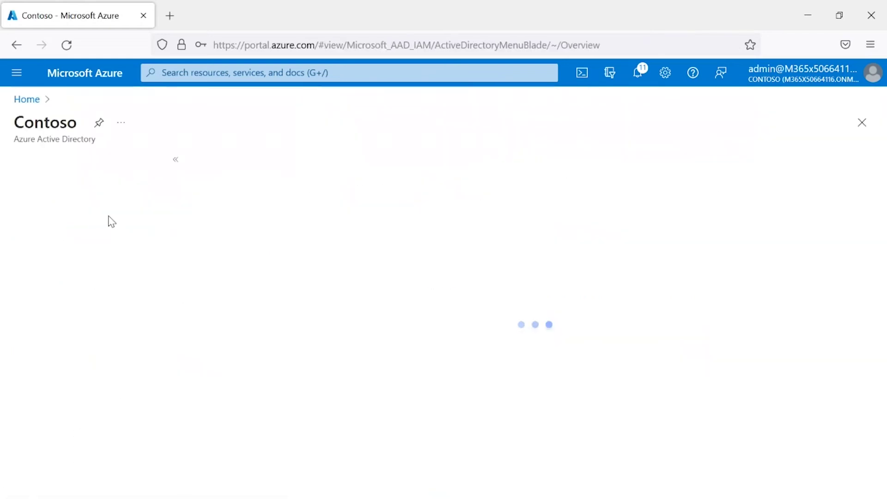
pyautogui.click(48, 298)
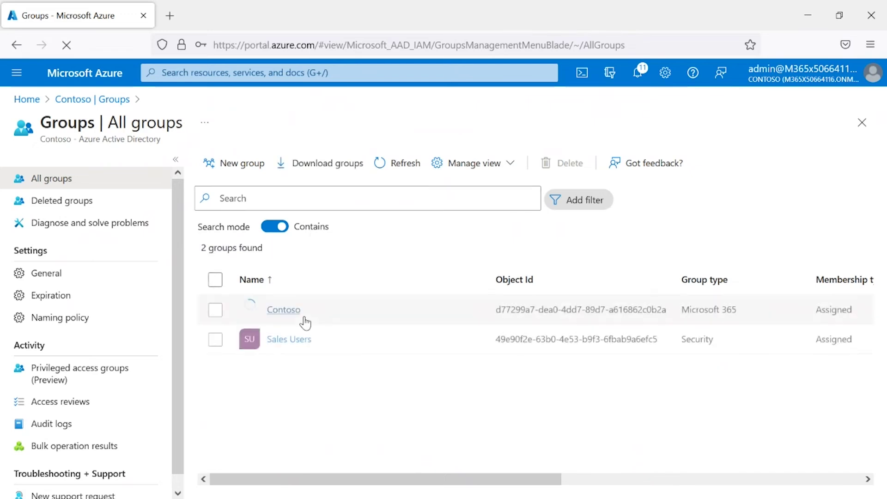
pyautogui.click(293, 341)
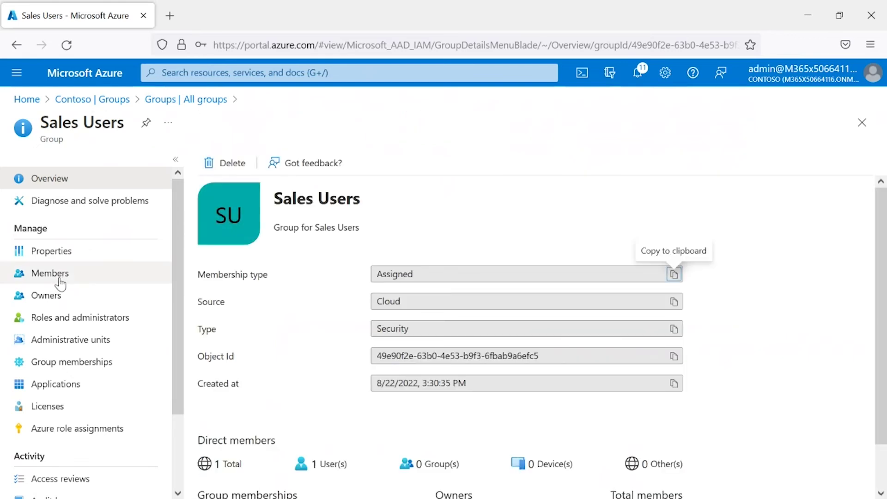
pyautogui.click(331, 465)
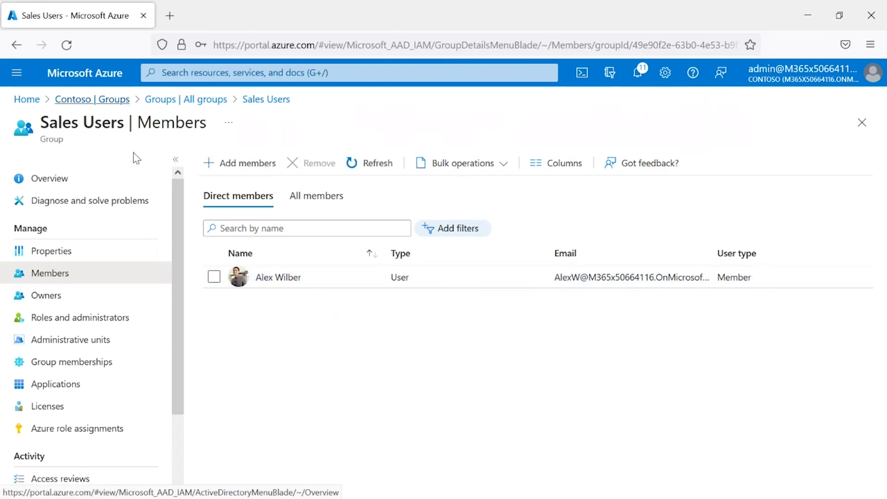
# Return to Azure Active Directory and open the list of access packages in Identity Governance
pyautogui.click(105, 100)
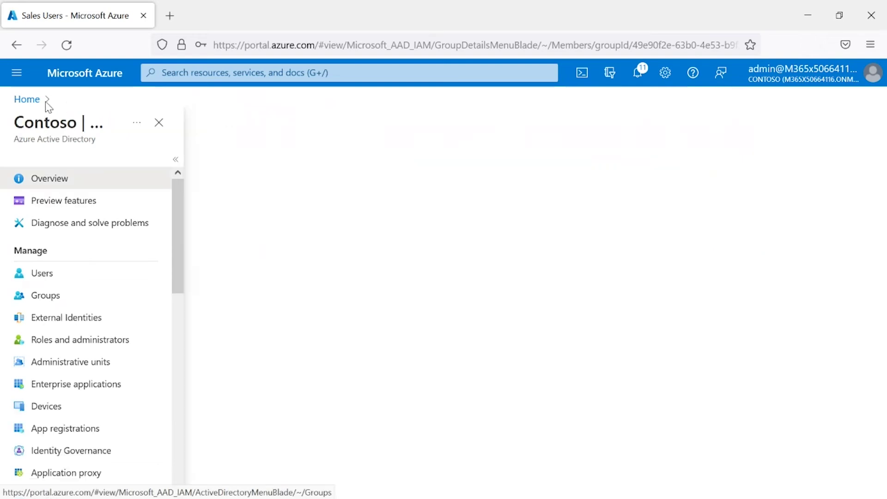
pyautogui.click(30, 103)
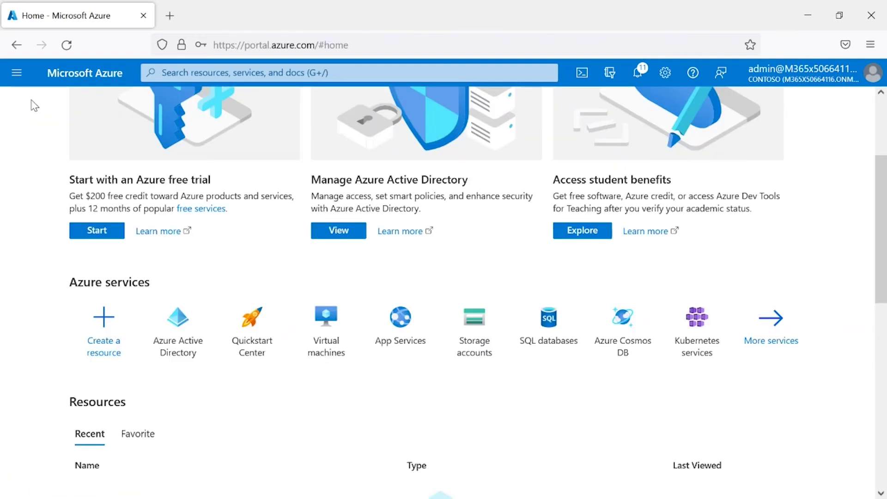
pyautogui.click(182, 331)
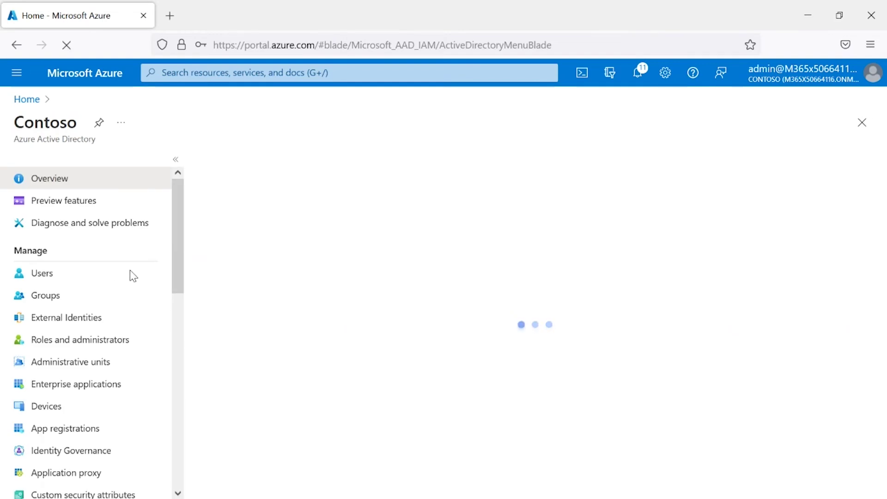
pyautogui.scroll(-2, 96, 293)
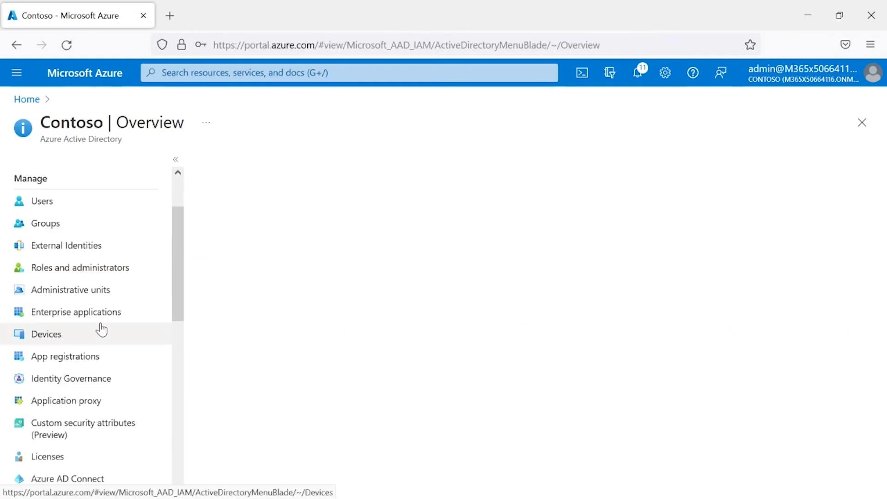
pyautogui.click(75, 382)
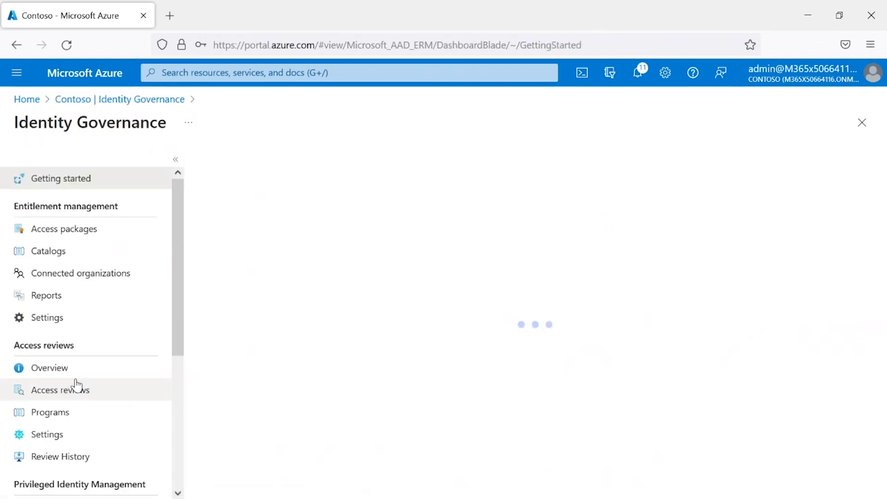
pyautogui.click(84, 233)
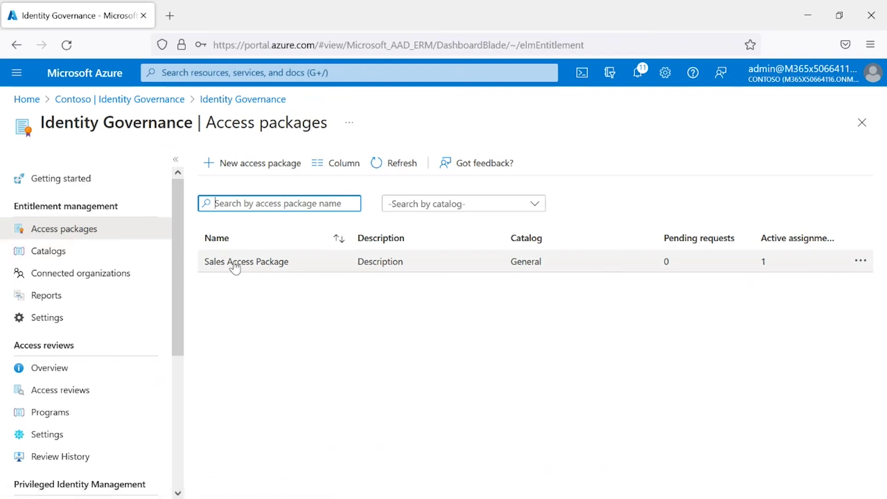
# Remove the test user's access from the Sales Access Package assignments and confirm the removal
pyautogui.click(234, 262)
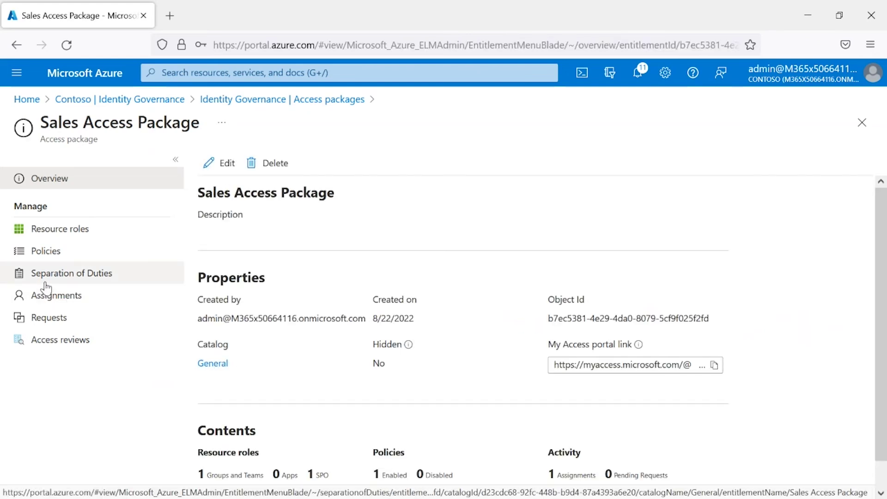
pyautogui.click(52, 296)
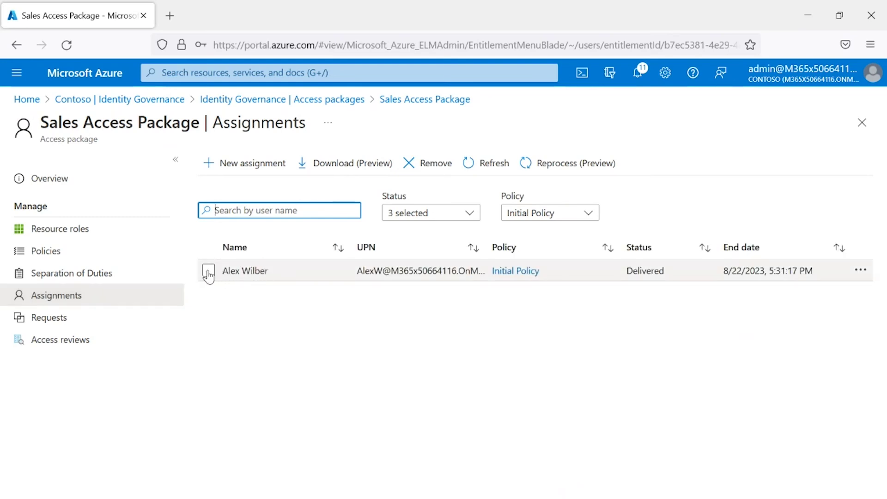
pyautogui.click(858, 272)
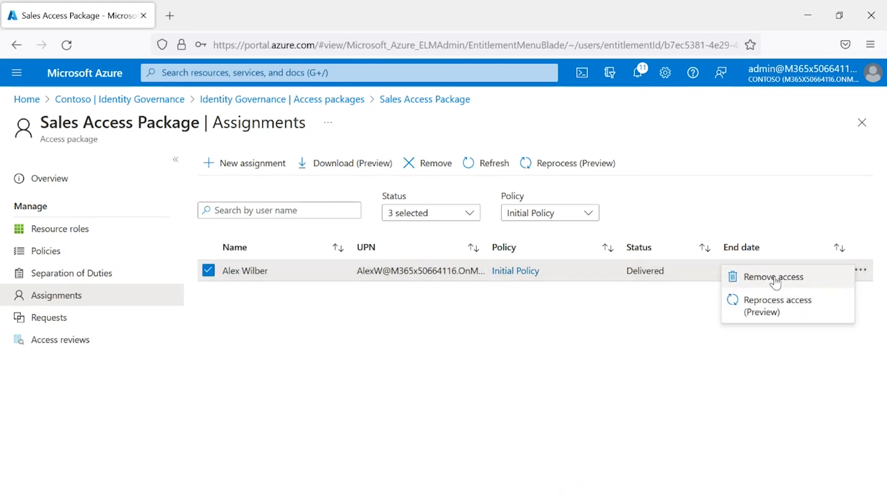
pyautogui.click(775, 278)
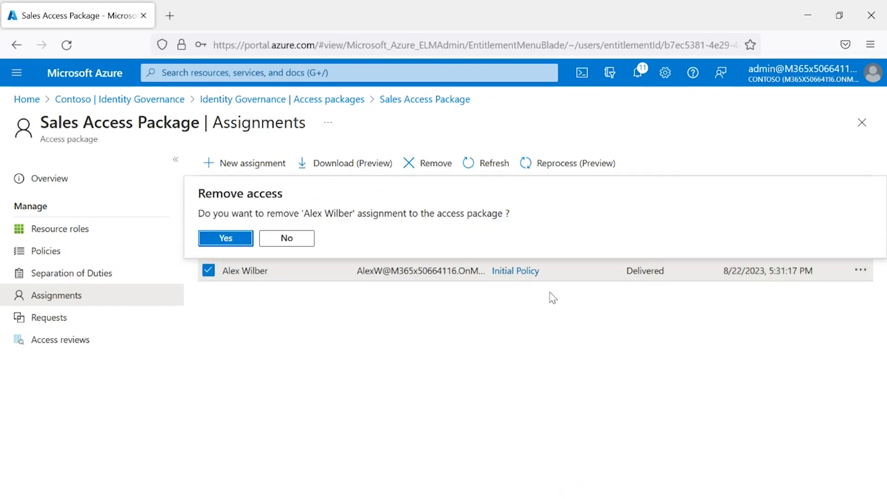
pyautogui.click(225, 238)
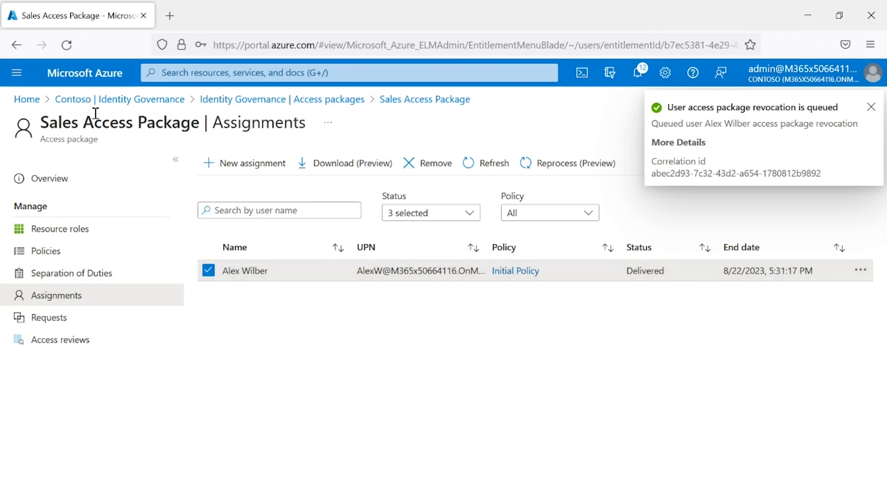
# Return to Azure Active Directory and check the member list of the Sales Users group
pyautogui.click(27, 99)
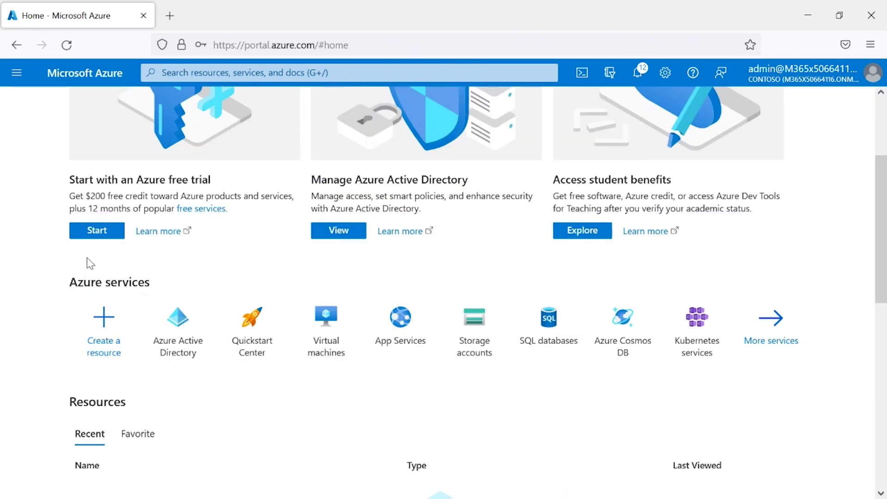
pyautogui.click(187, 329)
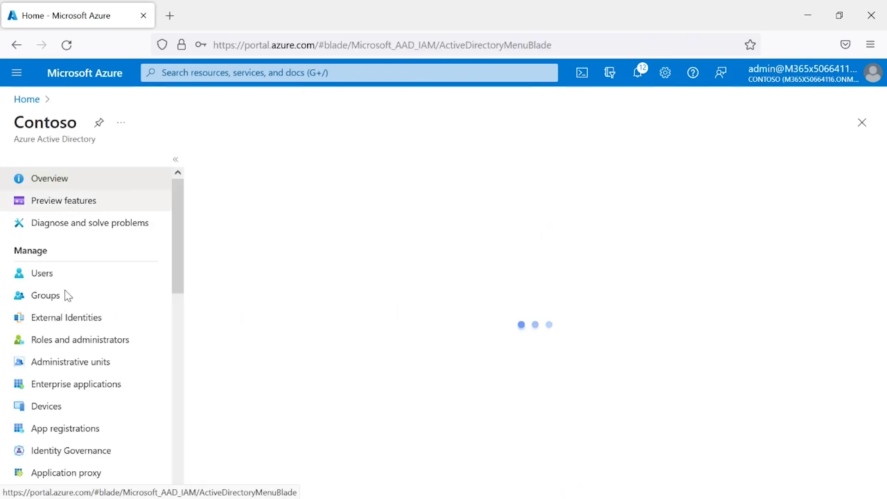
pyautogui.click(44, 302)
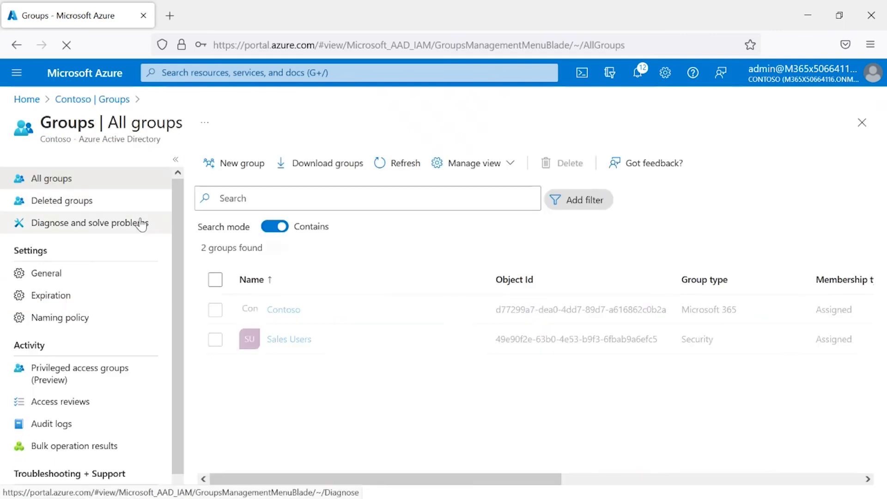
pyautogui.click(280, 340)
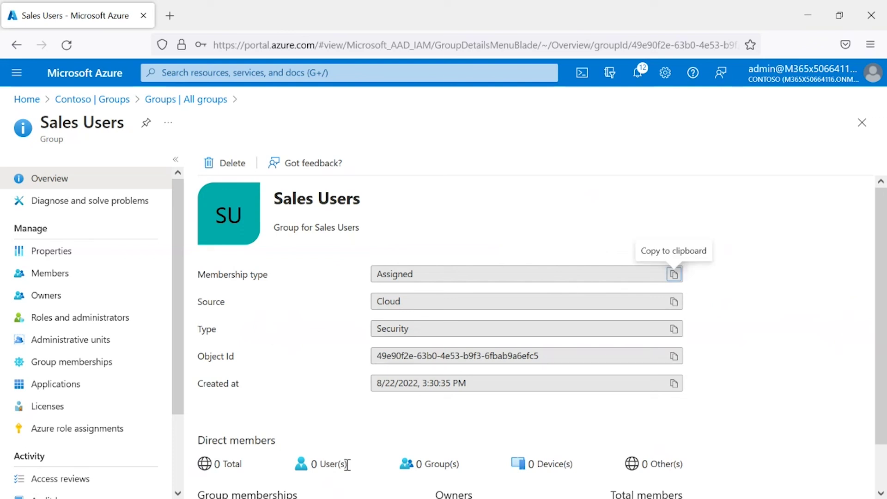
pyautogui.click(49, 277)
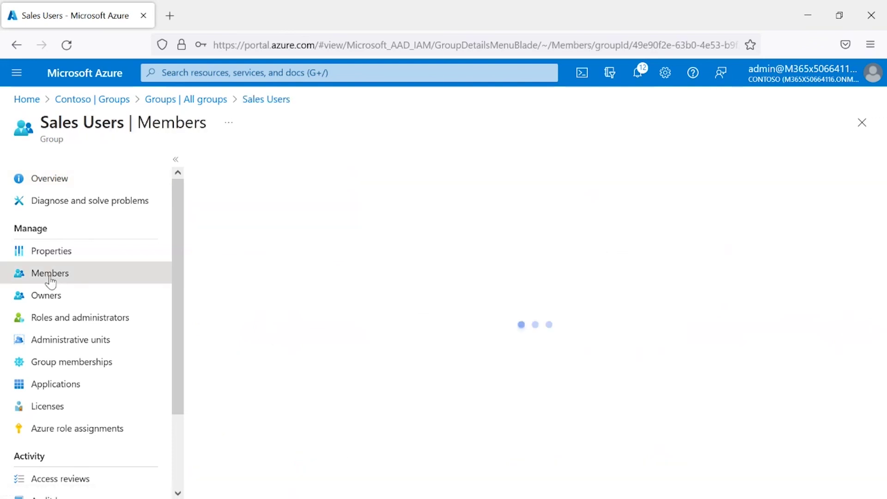